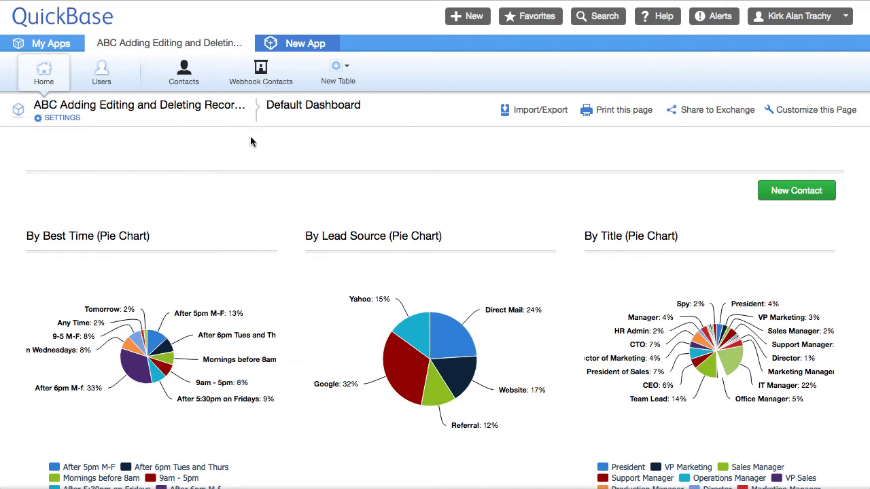
View the first contact's full record in Contacts, then switch to the empty Webhook Contacts table
{"action": "left_click", "coordinate": [189, 81]}
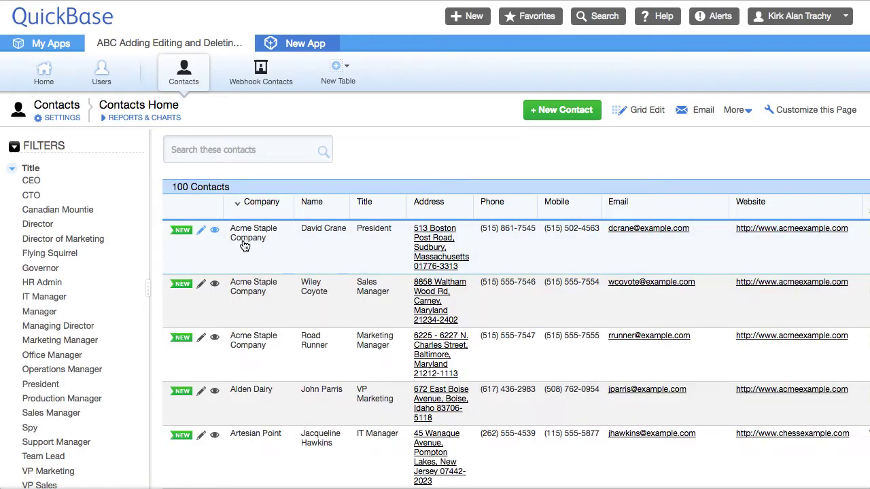
{"action": "left_click", "coordinate": [214, 230]}
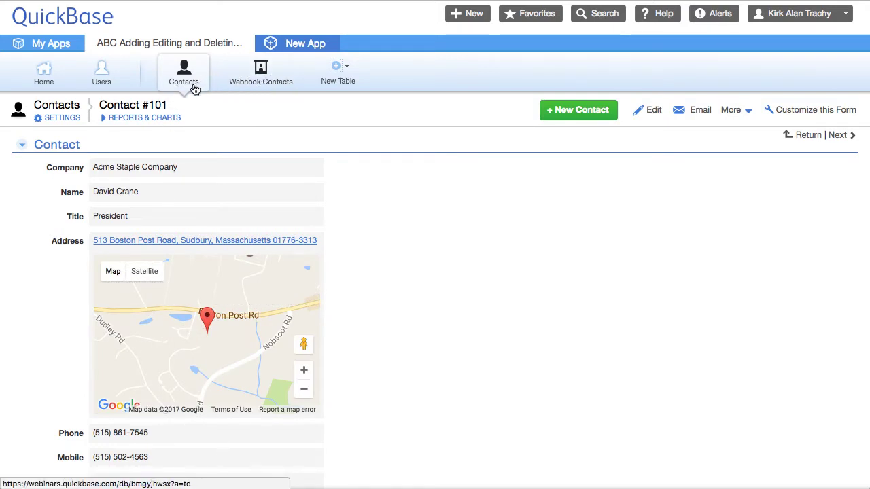
{"action": "left_click", "coordinate": [284, 87]}
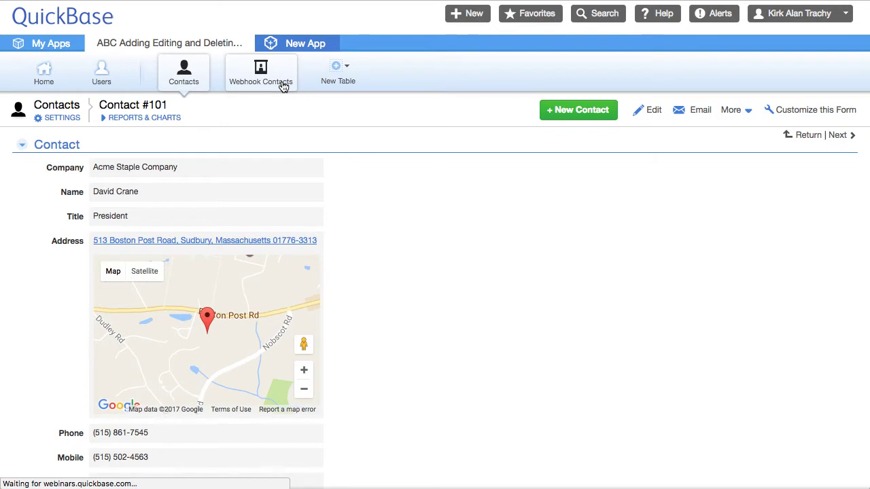
Review the blank Webhook Contacts Add Contact form's Company and Address fields, then return to Contacts Home
{"action": "left_click", "coordinate": [668, 115]}
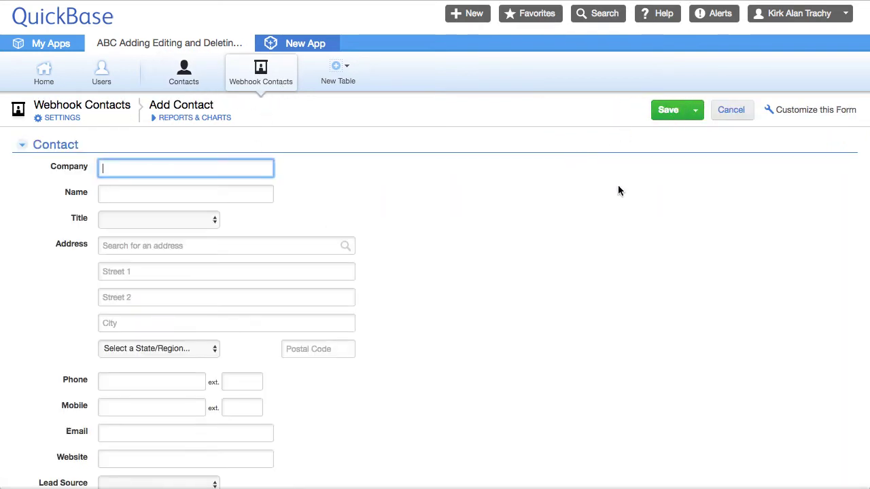
{"action": "scroll", "coordinate": [379, 241], "scroll_direction": "down", "scroll_amount": 3}
{"action": "scroll", "coordinate": [380, 242], "scroll_direction": "up", "scroll_amount": 3}
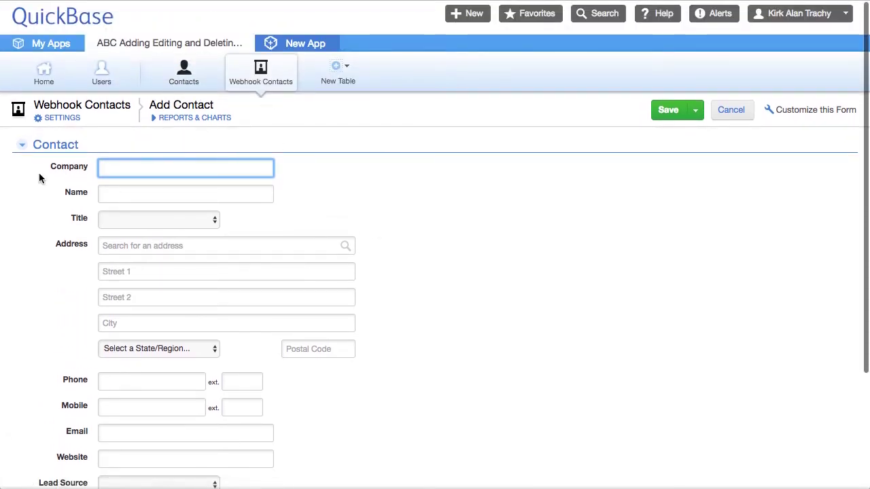
{"action": "scroll", "coordinate": [211, 272], "scroll_direction": "down", "scroll_amount": 5}
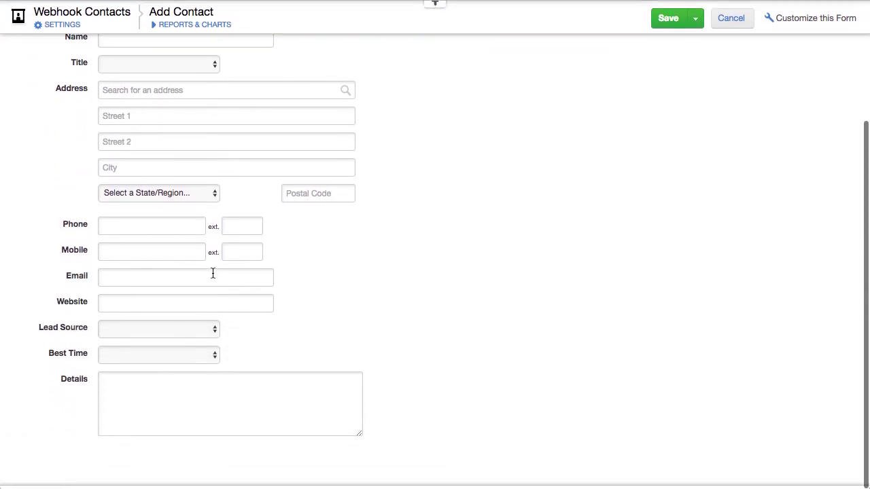
{"action": "scroll", "coordinate": [213, 273], "scroll_direction": "up", "scroll_amount": 5}
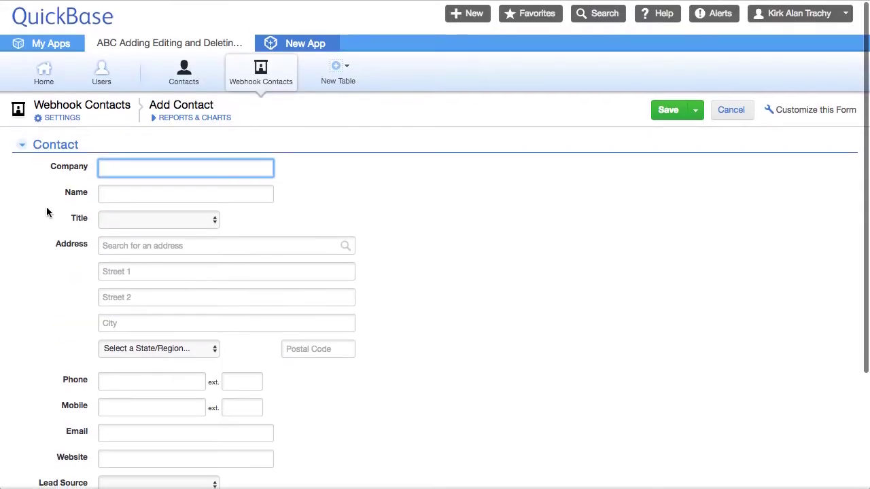
{"action": "left_click_drag", "start_coordinate": [58, 168], "coordinate": [76, 196]}
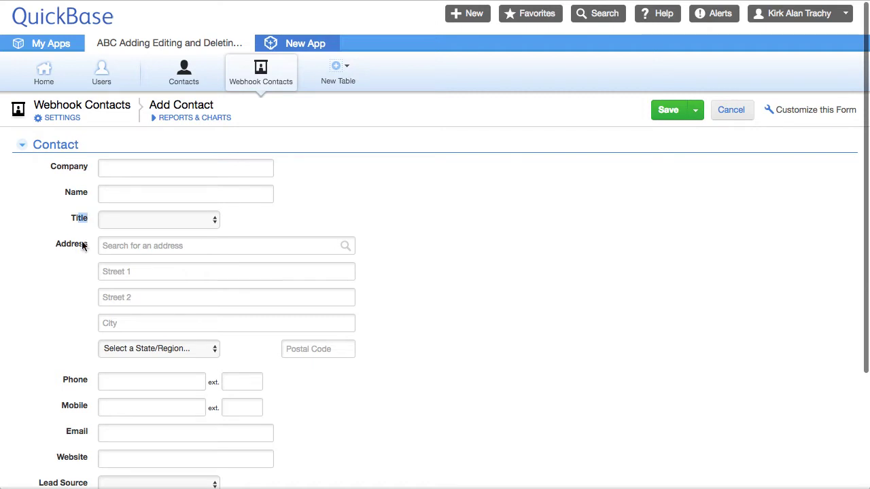
{"action": "left_click_drag", "start_coordinate": [66, 245], "coordinate": [89, 246]}
{"action": "left_click", "coordinate": [605, 245]}
{"action": "left_click", "coordinate": [183, 84]}
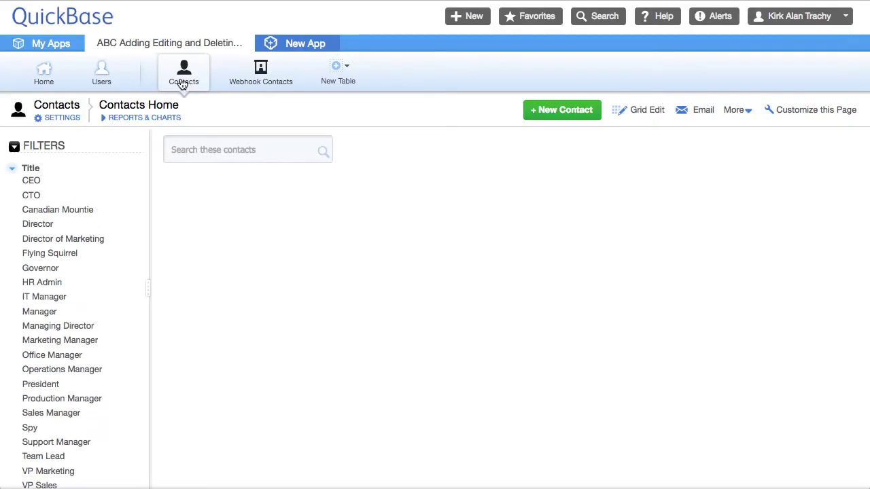
Start a new webhook, Webhook #1, from the Contacts table settings
{"action": "left_click", "coordinate": [63, 119]}
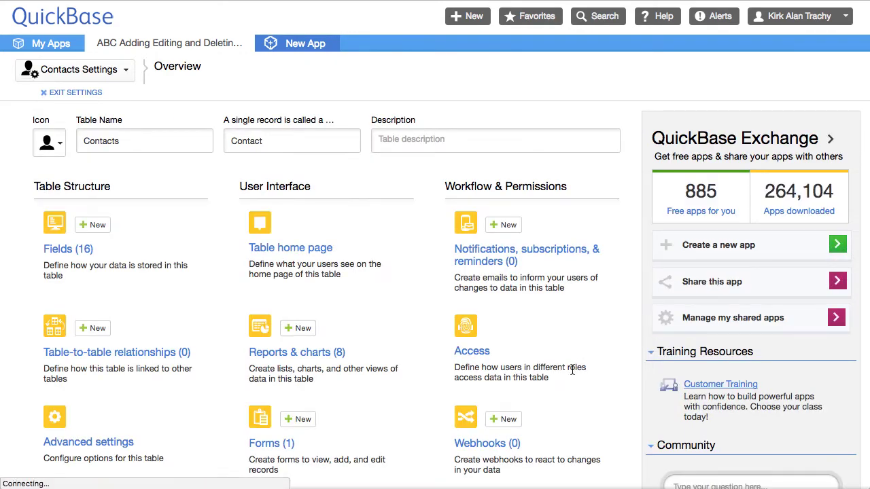
{"action": "scroll", "coordinate": [578, 369], "scroll_direction": "down", "scroll_amount": 3}
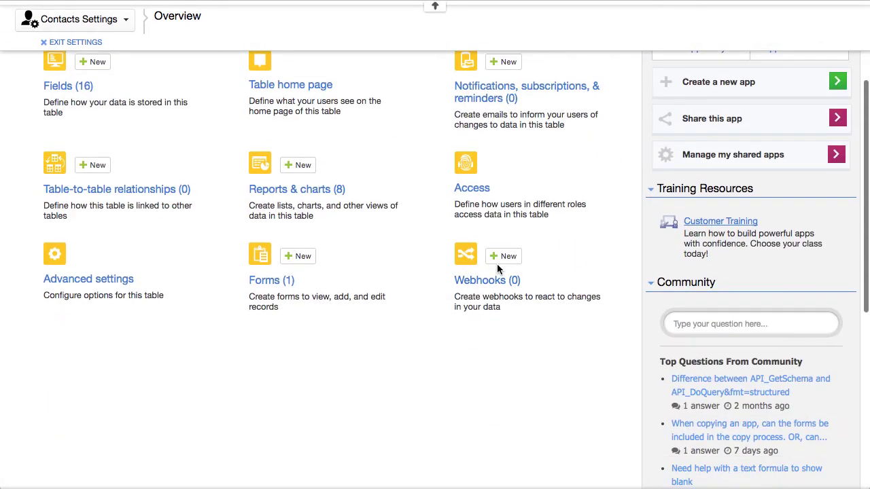
{"action": "left_click", "coordinate": [508, 262]}
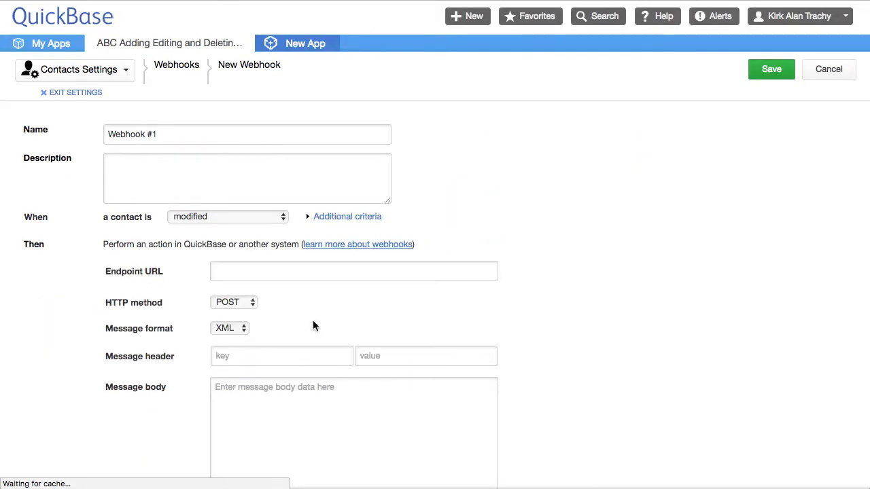
{"action": "left_click_drag", "start_coordinate": [173, 141], "coordinate": [76, 136]}
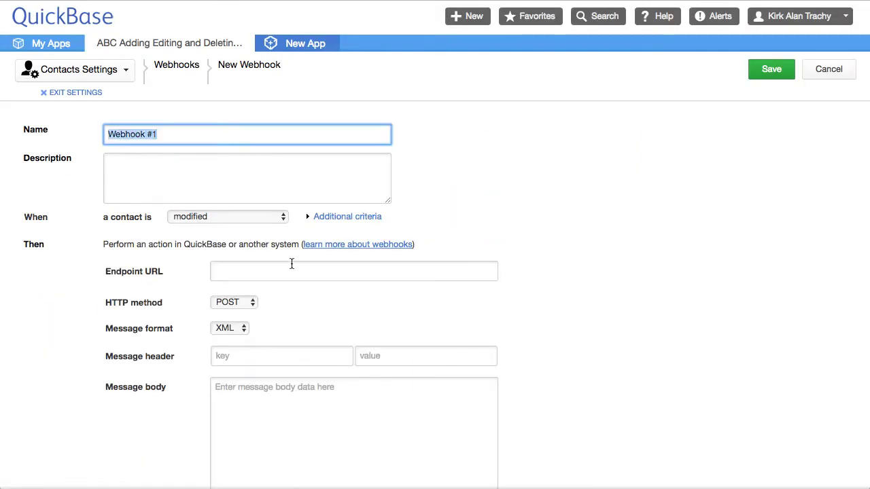
Trigger the webhook only when Company changes, review the endpoint and header fields, and exit settings
{"action": "left_click", "coordinate": [347, 219]}
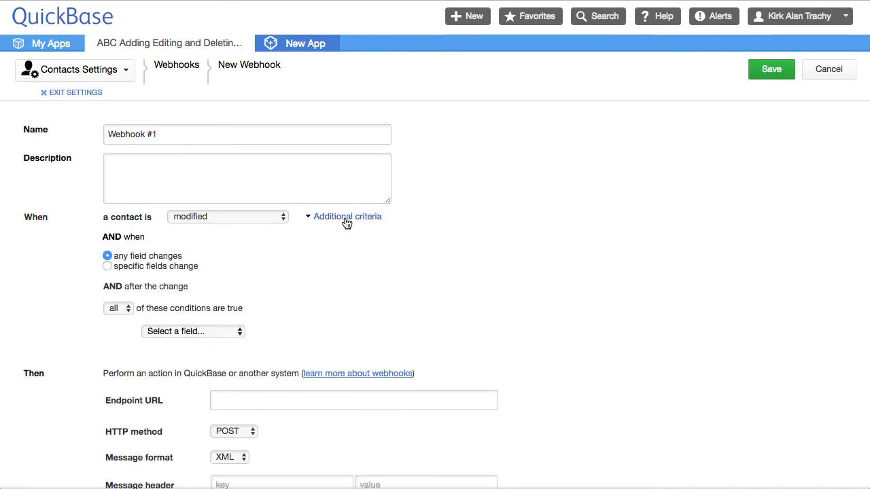
{"action": "left_click", "coordinate": [107, 265]}
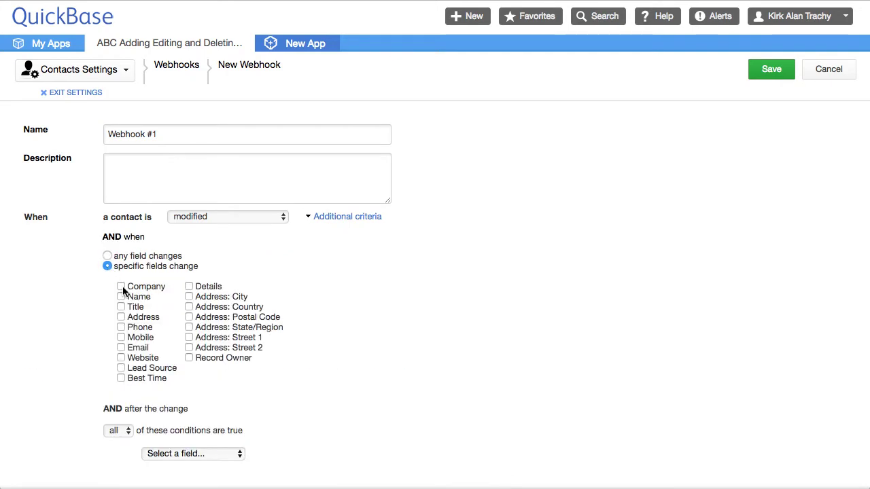
{"action": "scroll", "coordinate": [224, 297], "scroll_direction": "down", "scroll_amount": 3}
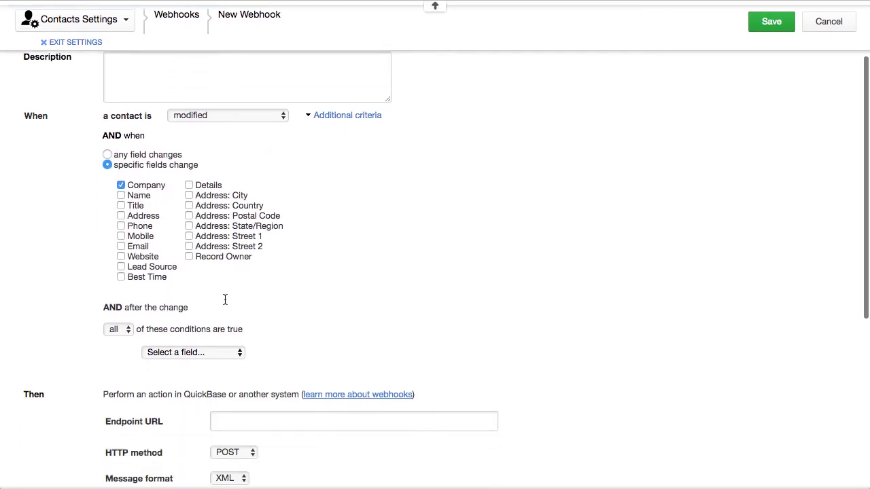
{"action": "left_click", "coordinate": [204, 351]}
{"action": "left_click", "coordinate": [206, 352]}
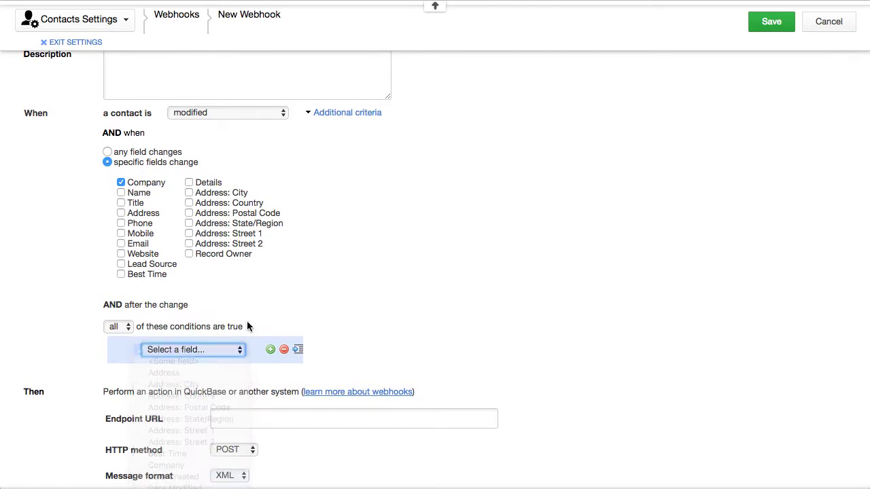
{"action": "scroll", "coordinate": [350, 299], "scroll_direction": "down", "scroll_amount": 1}
{"action": "scroll", "coordinate": [350, 305], "scroll_direction": "down", "scroll_amount": 6}
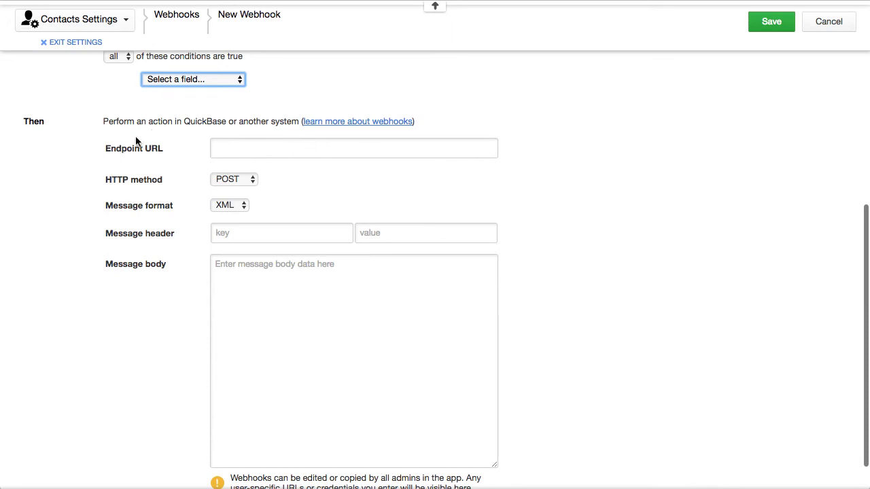
{"action": "left_click_drag", "start_coordinate": [105, 149], "coordinate": [166, 146]}
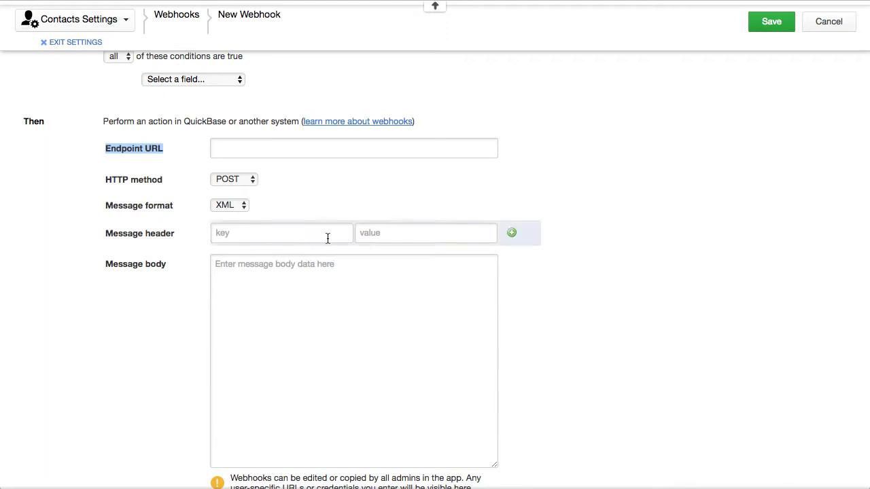
{"action": "left_click", "coordinate": [403, 233]}
{"action": "left_click", "coordinate": [303, 233]}
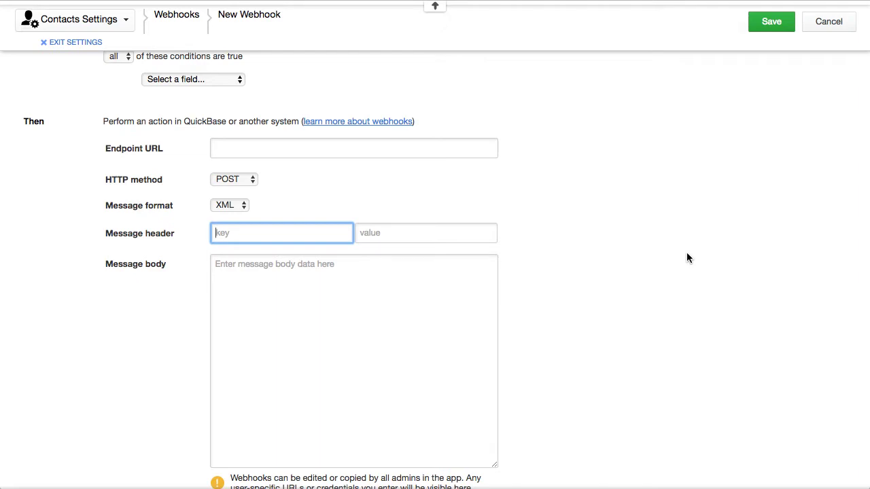
{"action": "scroll", "coordinate": [542, 108], "scroll_direction": "up", "scroll_amount": 10}
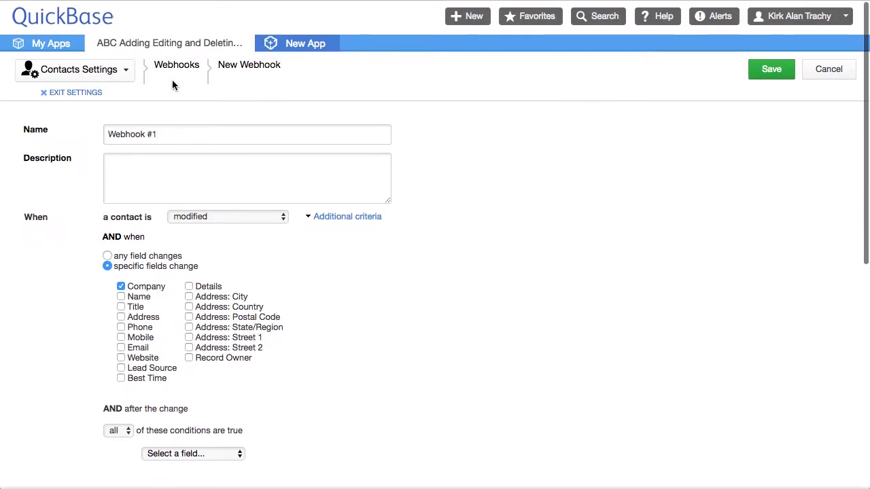
{"action": "left_click", "coordinate": [77, 91]}
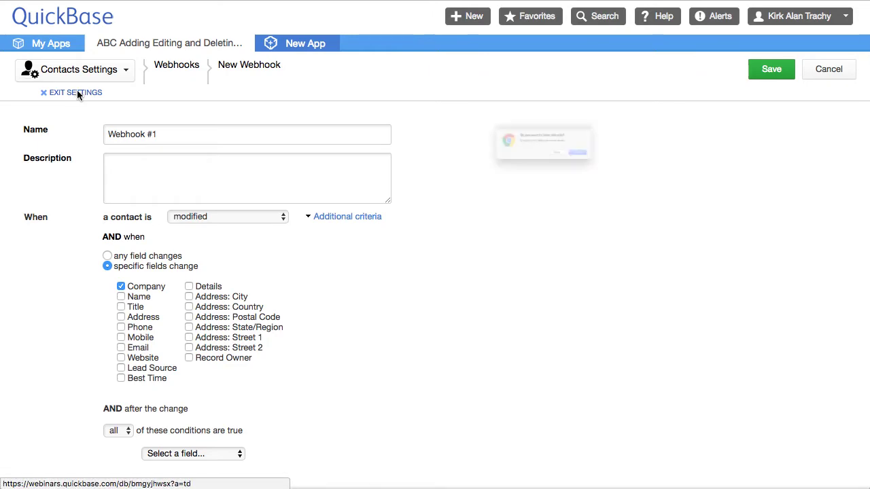
Leave the unsaved webhook and open the app's properties from the Home settings
{"action": "left_click", "coordinate": [652, 171]}
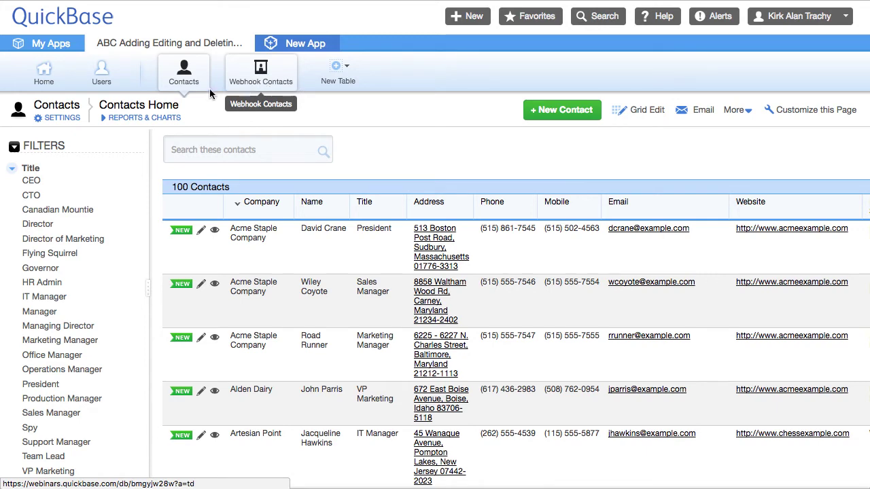
{"action": "left_click", "coordinate": [42, 80]}
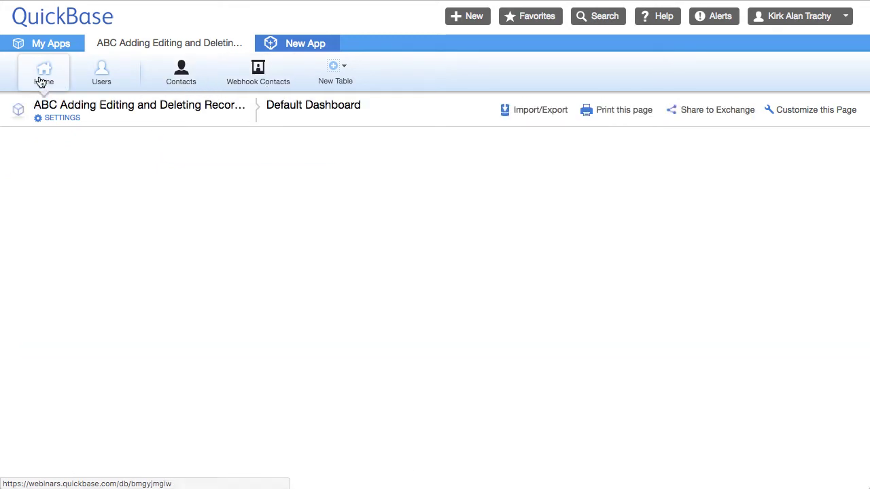
{"action": "left_click", "coordinate": [67, 121]}
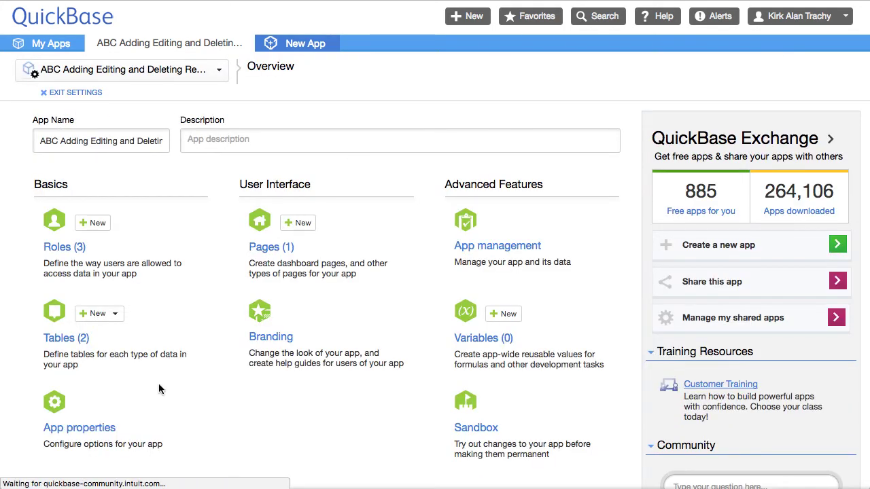
{"action": "scroll", "coordinate": [147, 413], "scroll_direction": "down", "scroll_amount": 1}
{"action": "scroll", "coordinate": [146, 413], "scroll_direction": "down", "scroll_amount": 3}
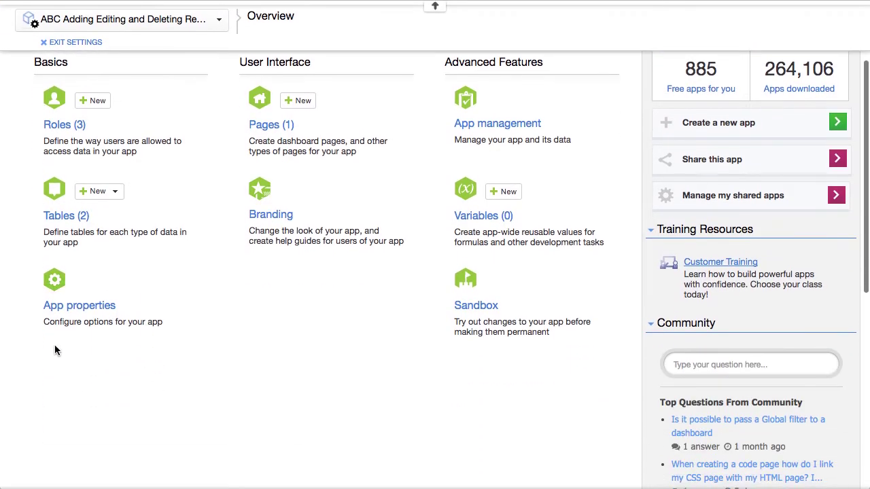
{"action": "left_click", "coordinate": [104, 309]}
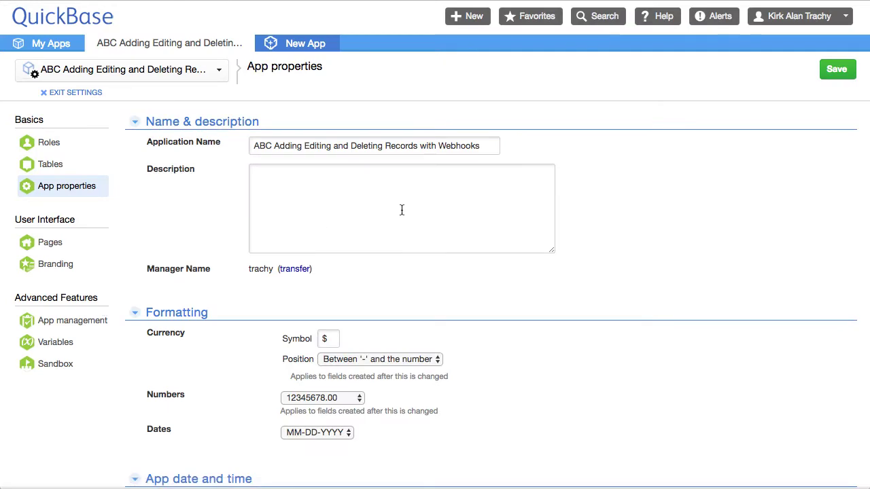
Toggle Require Application Tokens and open the Manage Application Tokens page
{"action": "scroll", "coordinate": [416, 225], "scroll_direction": "down", "scroll_amount": 3}
{"action": "scroll", "coordinate": [417, 225], "scroll_direction": "down", "scroll_amount": 15}
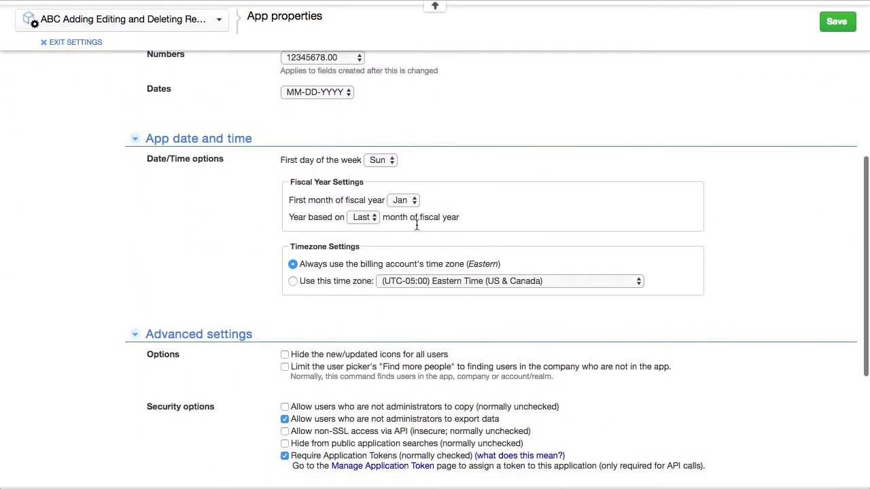
{"action": "scroll", "coordinate": [417, 225], "scroll_direction": "down", "scroll_amount": 2}
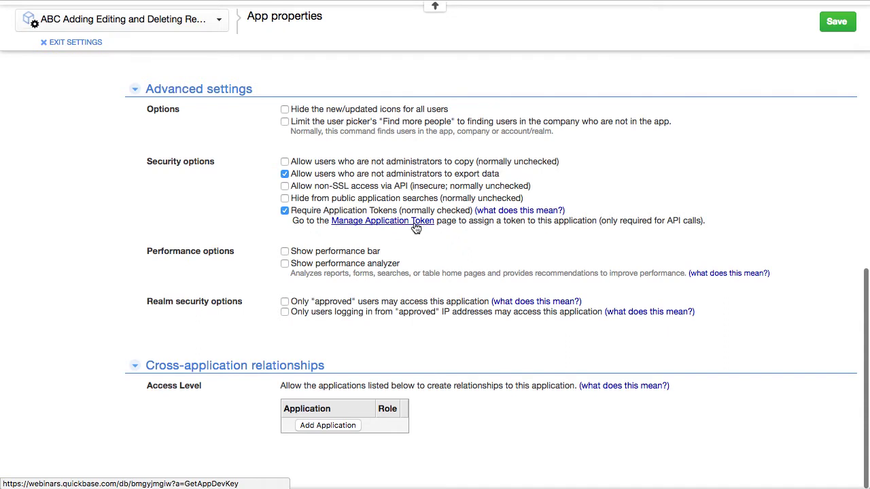
{"action": "left_click", "coordinate": [285, 210]}
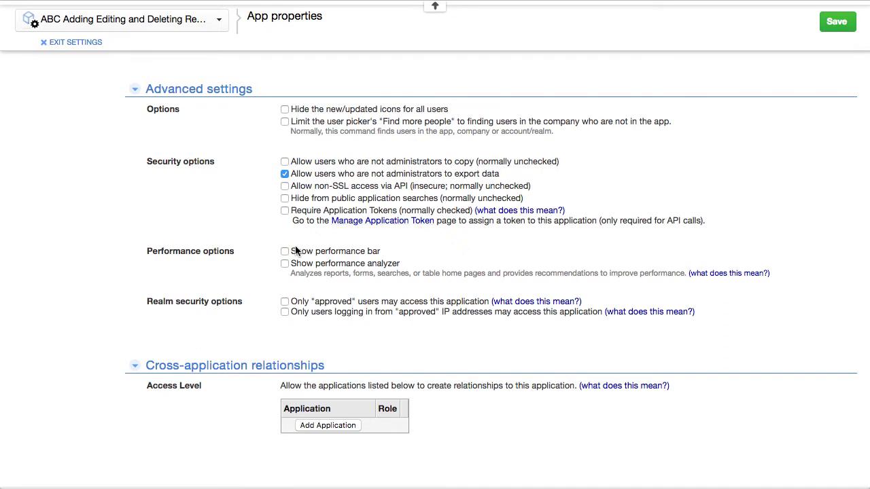
{"action": "left_click", "coordinate": [284, 210]}
{"action": "left_click", "coordinate": [393, 224]}
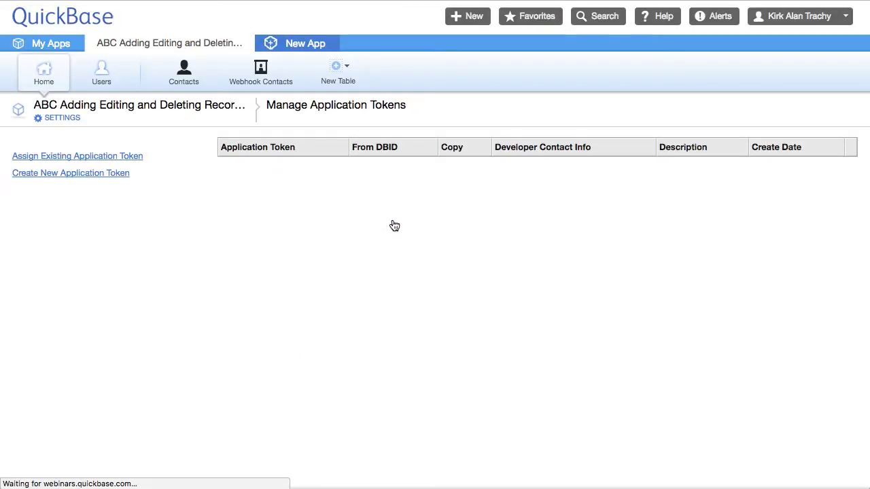
Create a copyable application token described as 'Webhooks' and copy the new token
{"action": "left_click", "coordinate": [79, 173]}
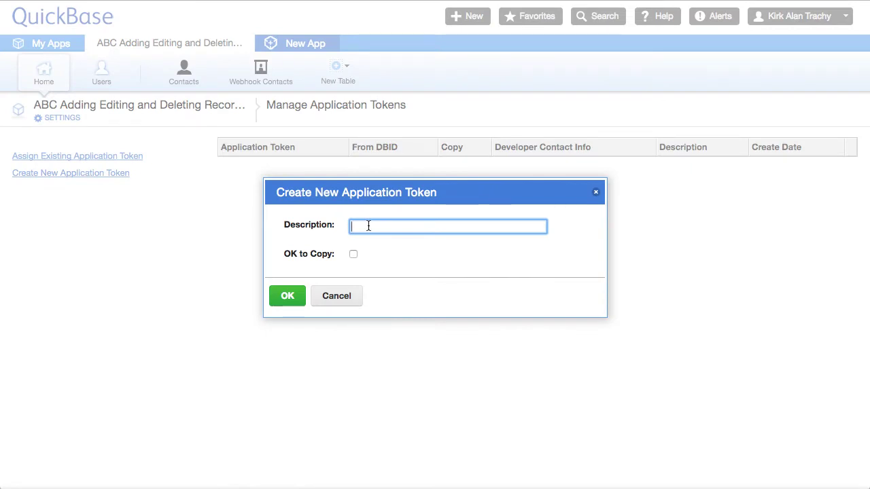
{"action": "type", "text": "Webhoo"}
{"action": "left_click", "coordinate": [353, 255]}
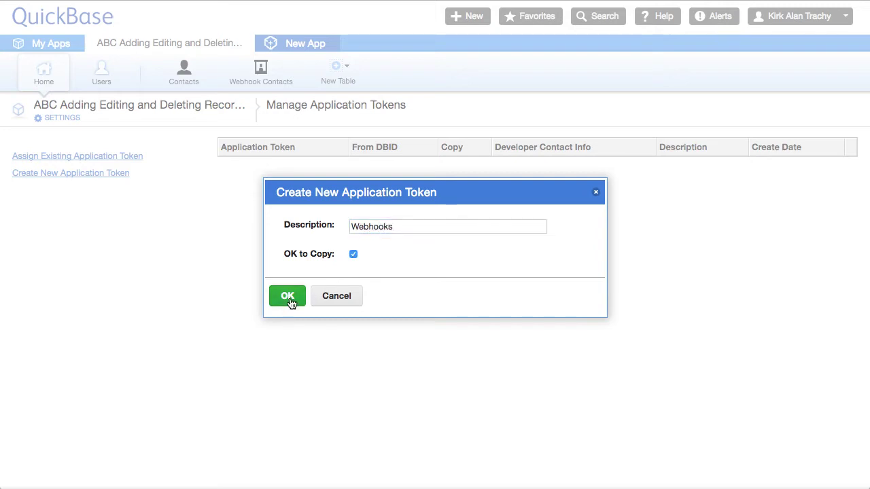
{"action": "left_click", "coordinate": [289, 298]}
{"action": "left_click_drag", "start_coordinate": [308, 164], "coordinate": [180, 165]}
{"action": "key", "text": "super+c"}
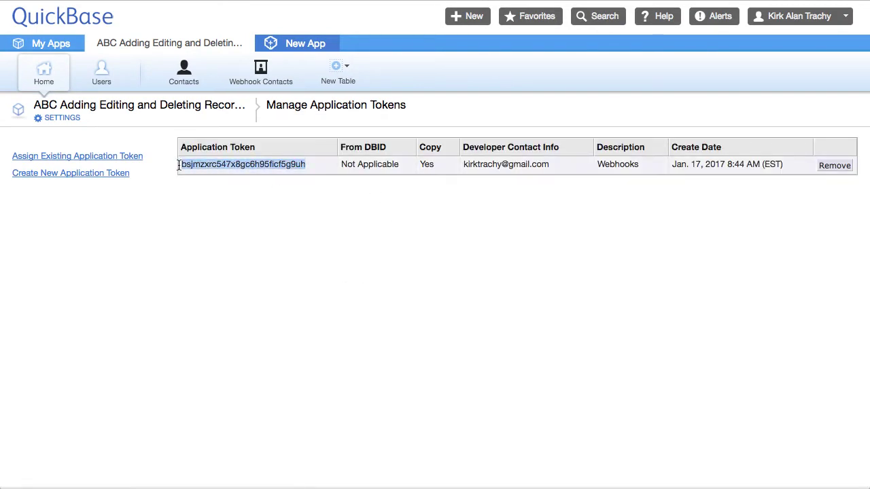
{"action": "key", "text": "super+Tab"}
{"action": "key", "text": "super+Tab"}
{"action": "key", "text": "super+Tab"}
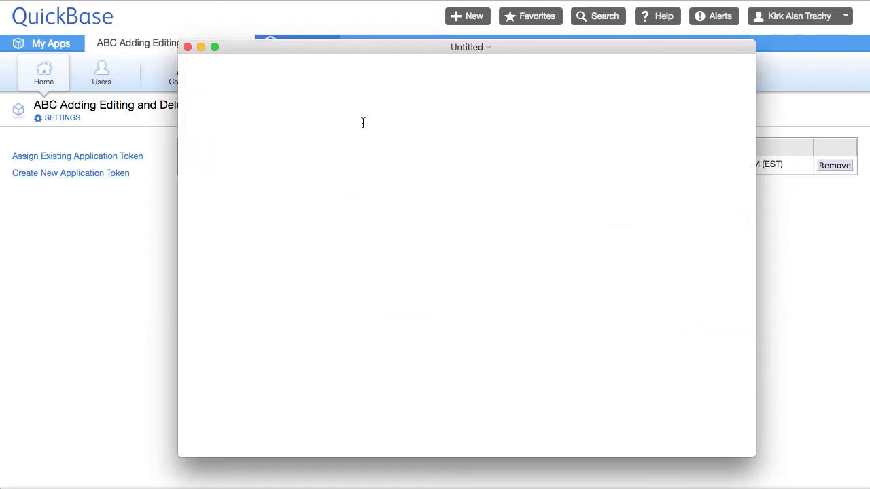
Paste the token into the TextEdit note and open the Webhook Contacts table in QuickBase
{"action": "key", "text": "super+v"}
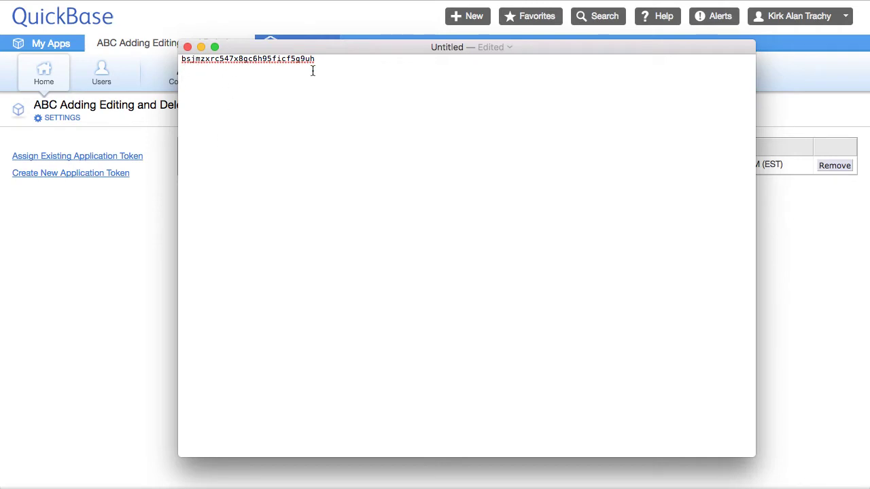
{"action": "key", "text": "super+Tab"}
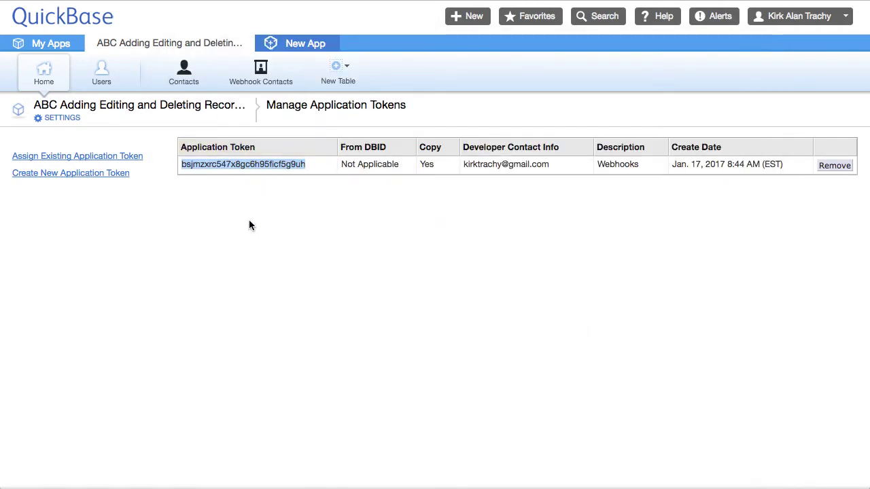
{"action": "left_click", "coordinate": [250, 216]}
{"action": "left_click", "coordinate": [265, 76]}
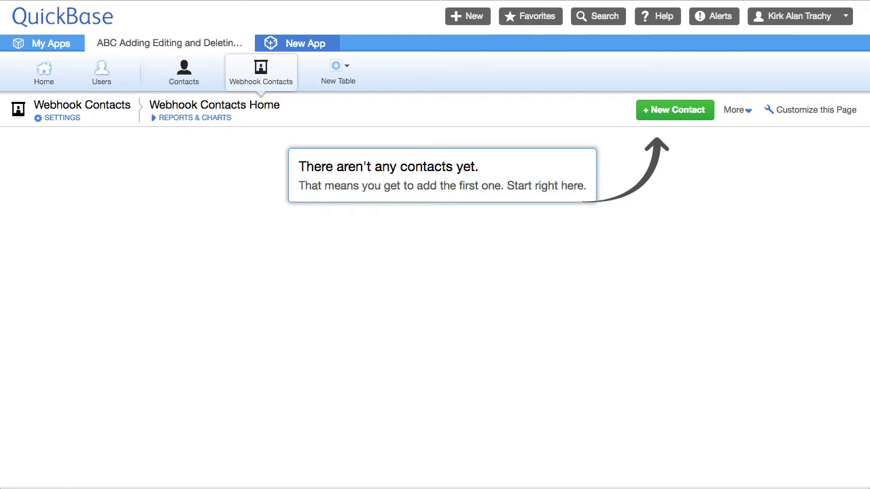
Paste the Webhook Contacts address on a new line, removing its '?a=td' ending
{"action": "key", "text": "super+Tab"}
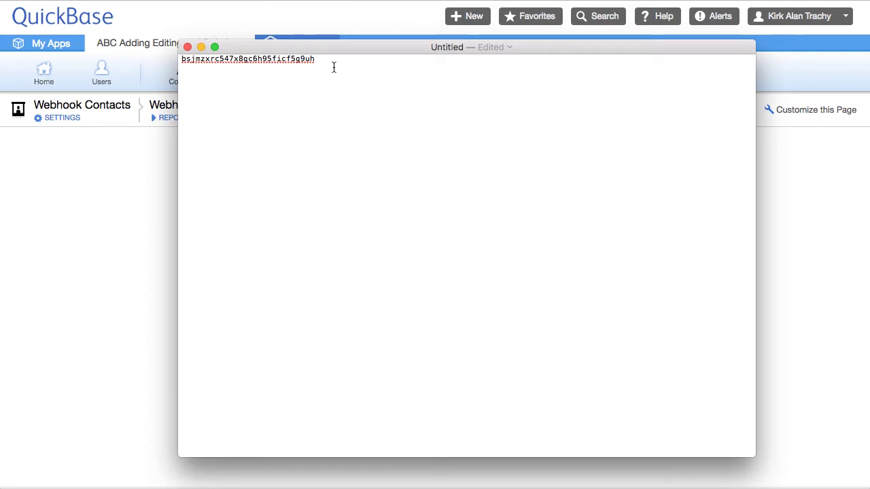
{"action": "key", "text": "Return"}
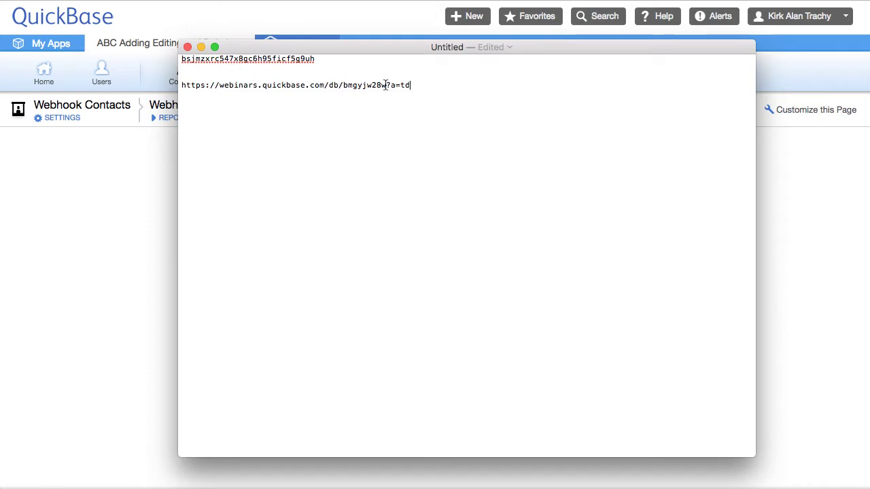
{"action": "left_click_drag", "start_coordinate": [386, 85], "coordinate": [483, 89]}
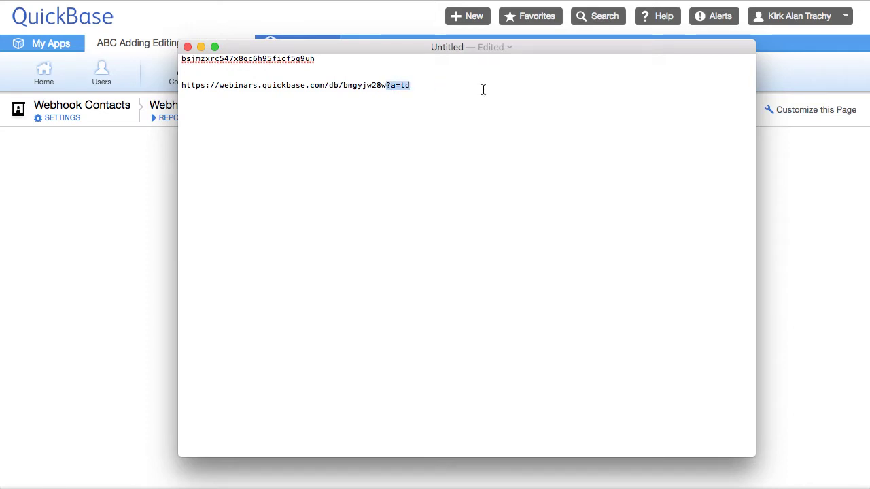
{"action": "key", "text": "BackSpace"}
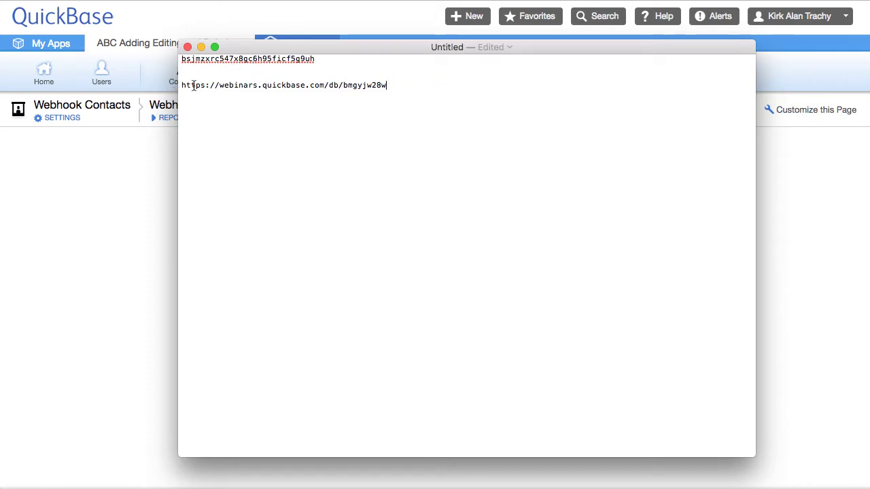
{"action": "triple_click", "coordinate": [282, 85]}
{"action": "key", "text": "ctrl+c"}
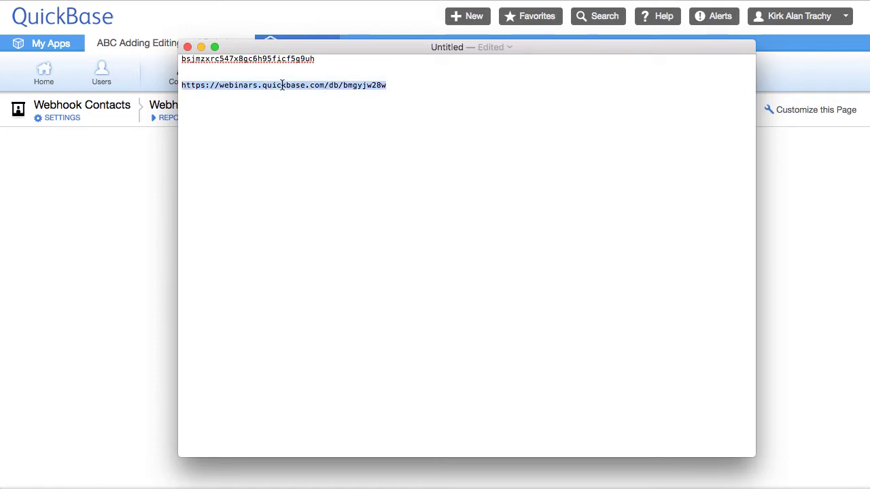
{"action": "left_click", "coordinate": [386, 215]}
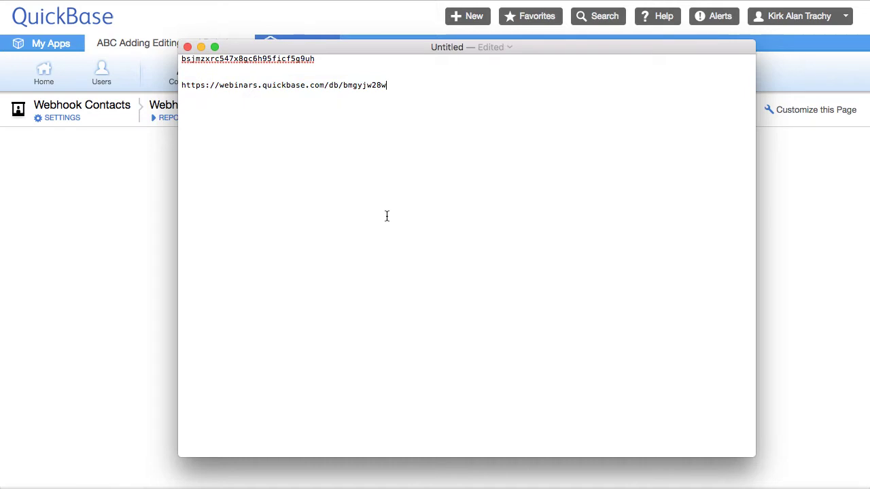
{"action": "left_click", "coordinate": [111, 191]}
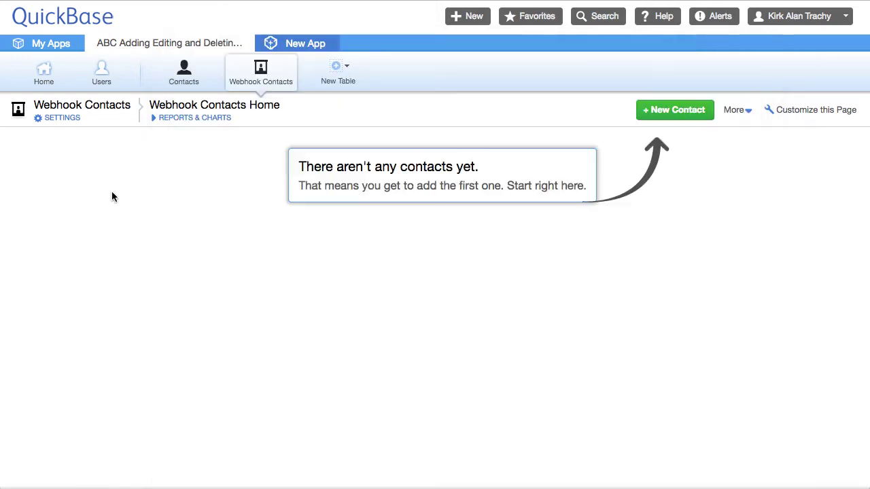
Start a new Contacts webhook named 'Add Contact'
{"action": "left_click", "coordinate": [189, 78]}
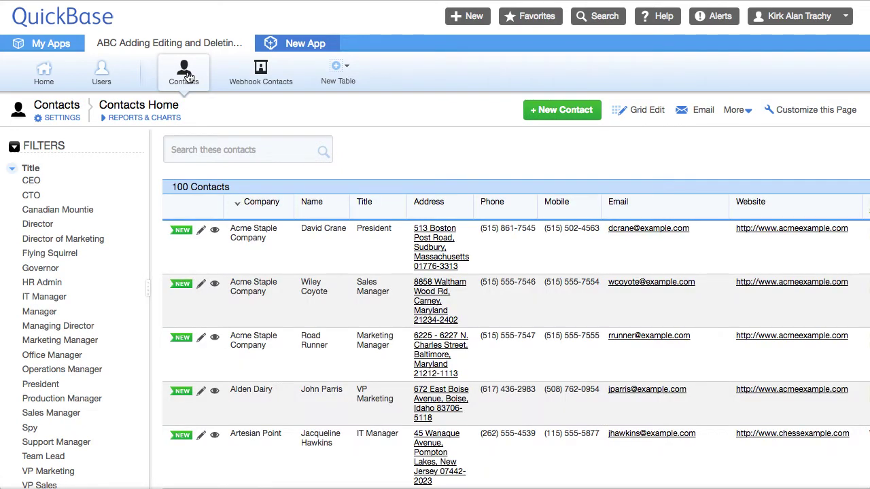
{"action": "left_click", "coordinate": [65, 119]}
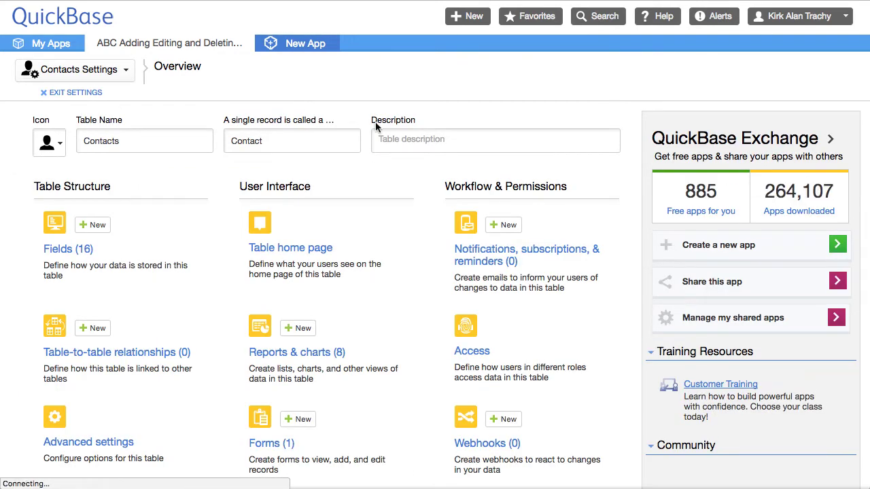
{"action": "scroll", "coordinate": [585, 346], "scroll_direction": "down", "scroll_amount": 2}
{"action": "left_click", "coordinate": [509, 252]}
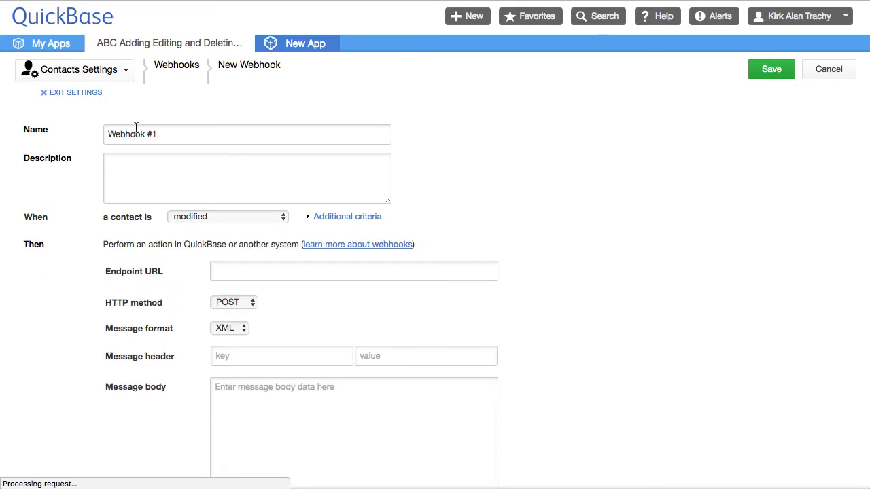
{"action": "left_click_drag", "start_coordinate": [170, 134], "coordinate": [18, 136]}
{"action": "type", "text": "Add"}
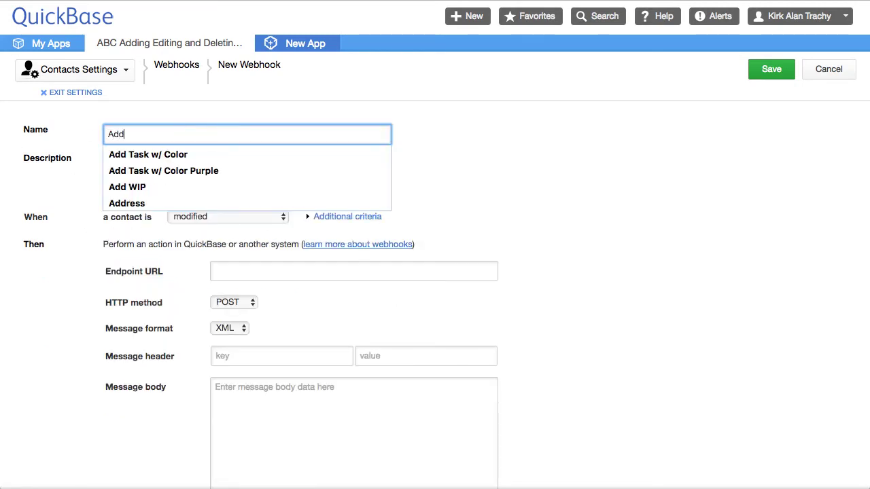
{"action": "type", "text": " Contact"}
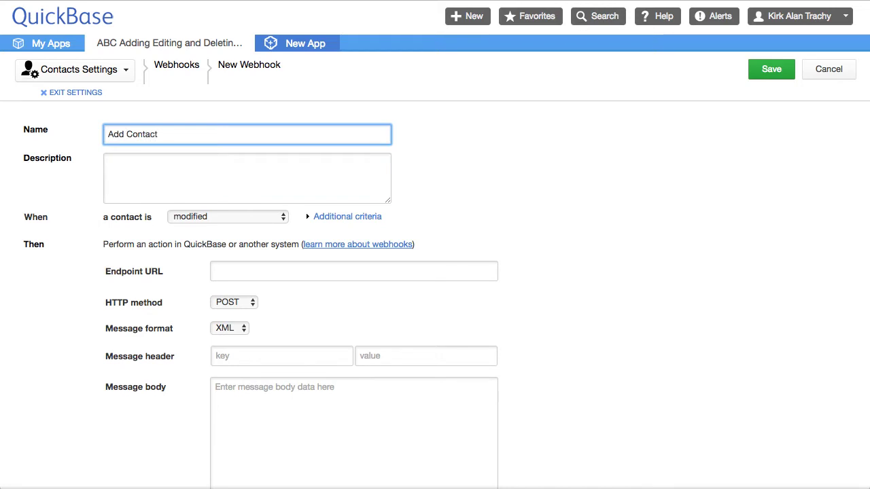
Paste the Webhook Contacts address as Endpoint URL and add header QuickBase-Action: API_AddRecord
{"action": "left_click", "coordinate": [240, 270]}
{"action": "key", "text": "ctrl+v"}
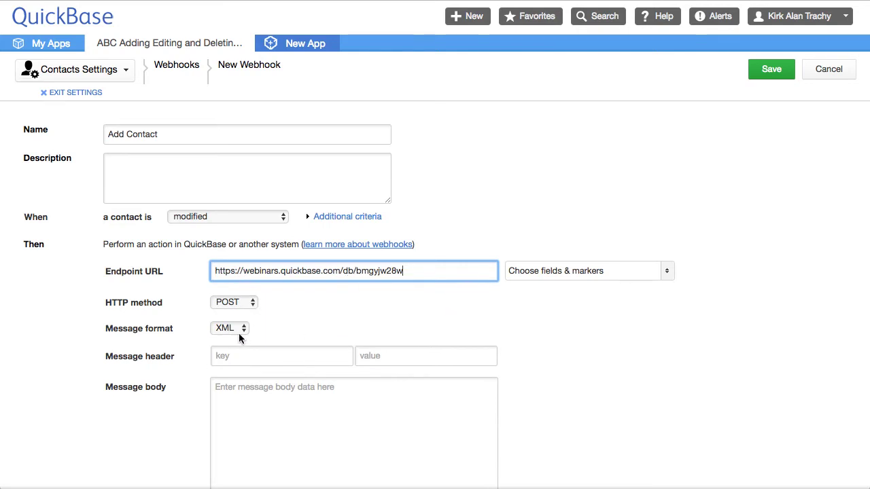
{"action": "left_click", "coordinate": [257, 362]}
{"action": "type", "text": "Qu"}
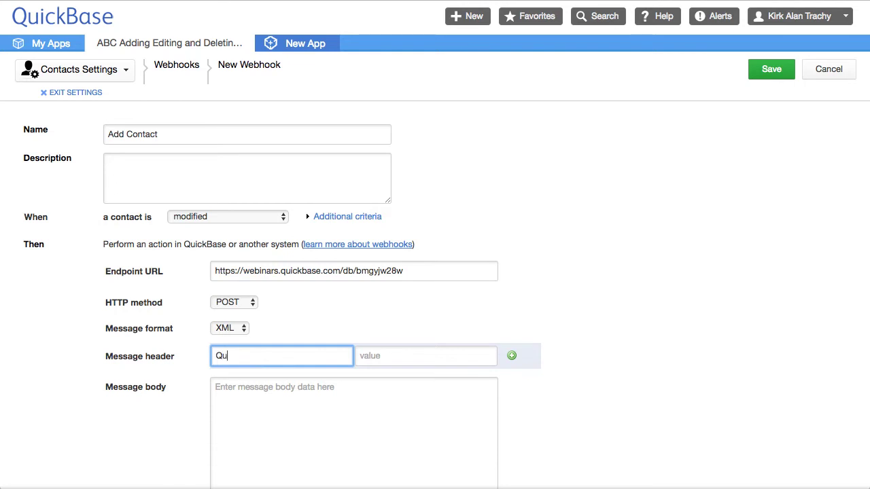
{"action": "type", "text": "ickBase Ac"}
{"action": "key", "text": "BackSpace"}
{"action": "key", "text": "BackSpace"}
{"action": "type", "text": "Action"}
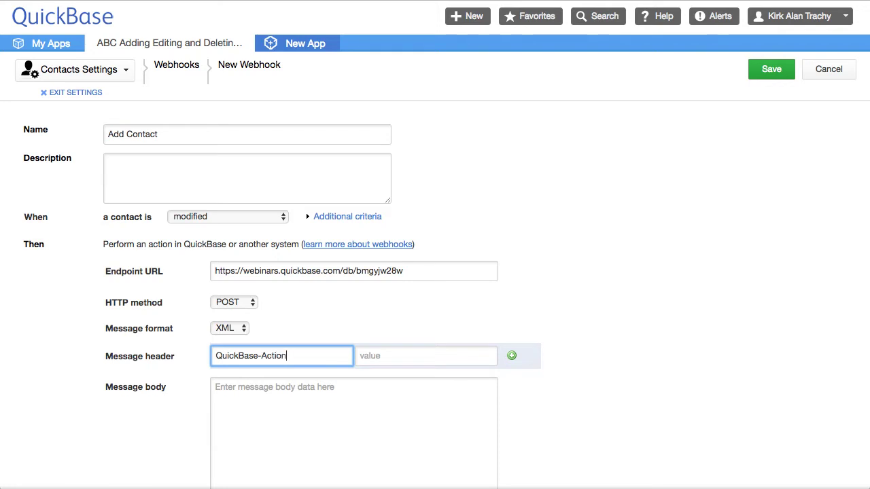
{"action": "left_click", "coordinate": [405, 362]}
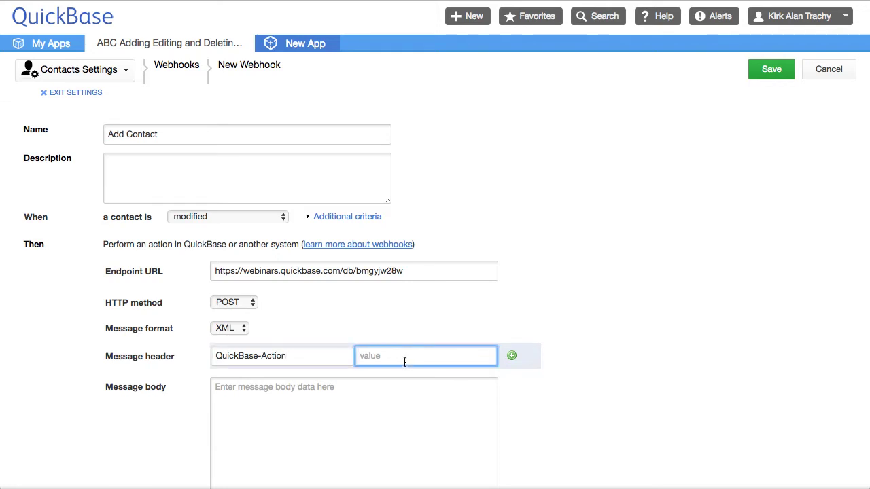
{"action": "type", "text": "API"}
{"action": "type", "text": "_AddRecord"}
{"action": "key", "text": "Left"}
{"action": "key", "text": "Left"}
{"action": "key", "text": "Left"}
{"action": "key", "text": "Left"}
{"action": "key", "text": "Left"}
{"action": "key", "text": "Left"}
Search Google for 'quickbase api' in a new tab and open the QuickBase API Guide result
{"action": "left_click", "coordinate": [438, 138]}
{"action": "key", "text": "ctrl+t"}
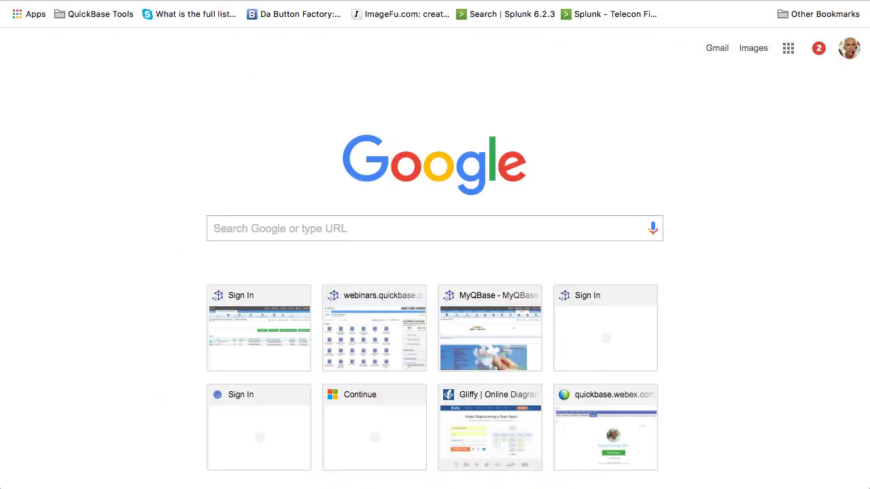
{"action": "type", "text": "quickbase api"}
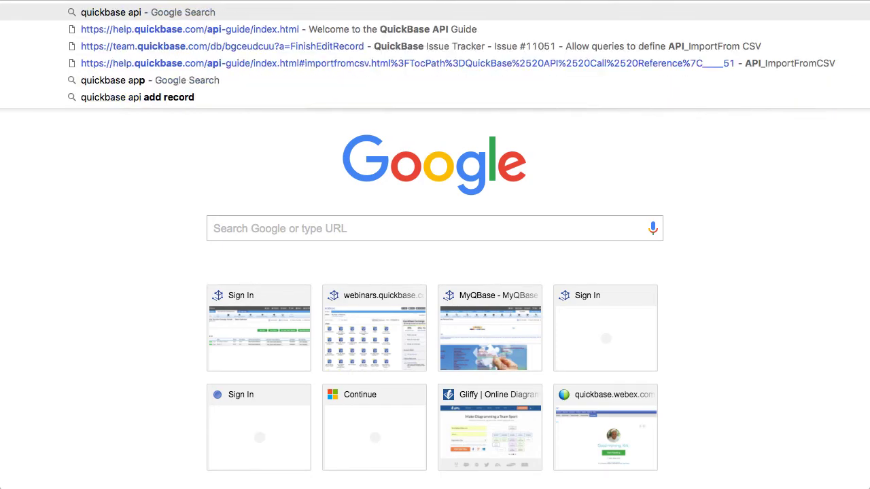
{"action": "key", "text": "Return"}
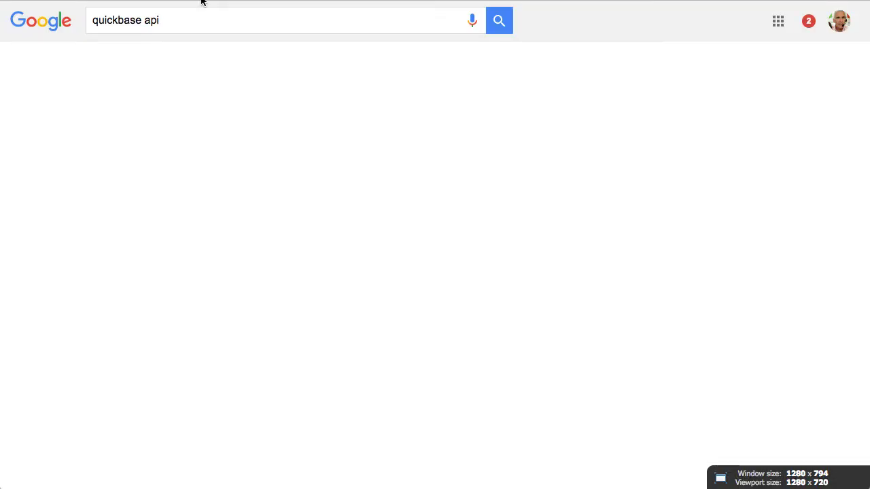
{"action": "scroll", "coordinate": [343, 271], "scroll_direction": "down", "scroll_amount": 2}
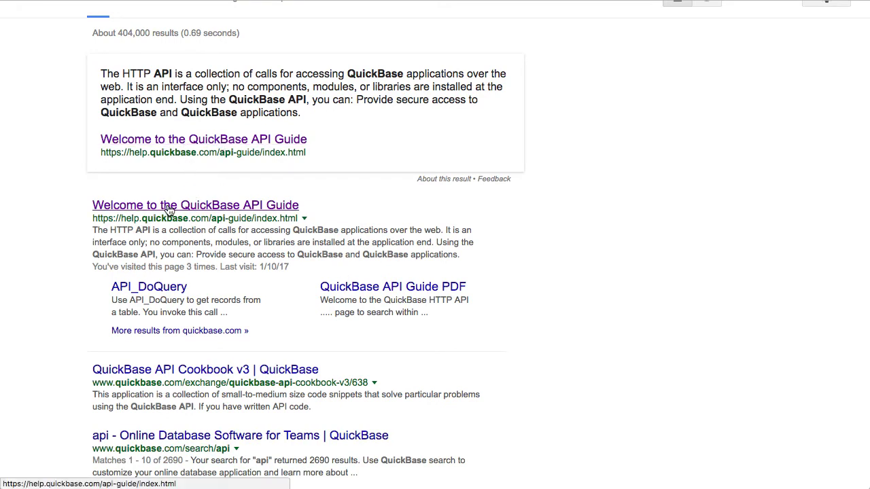
{"action": "left_click", "coordinate": [169, 207]}
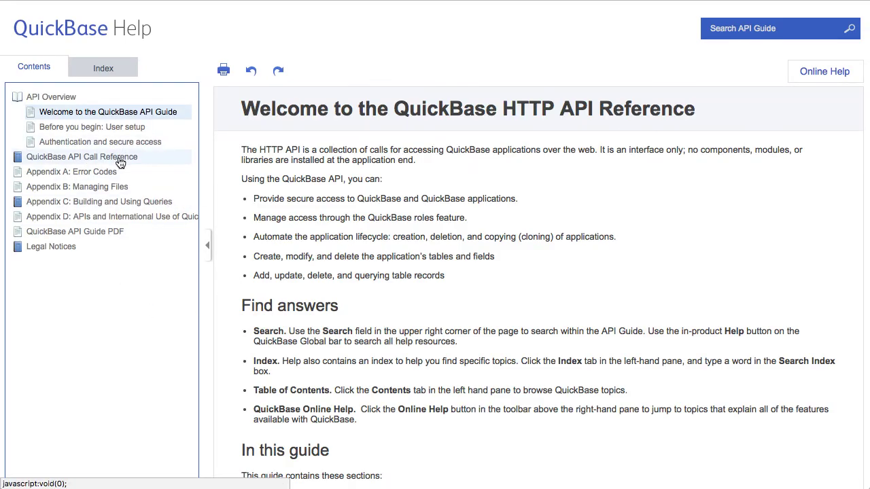
Expand the QuickBase API Call Reference section in the Contents list
{"action": "left_click", "coordinate": [119, 161]}
{"action": "scroll", "coordinate": [115, 270], "scroll_direction": "down", "scroll_amount": 5}
{"action": "scroll", "coordinate": [114, 269], "scroll_direction": "down", "scroll_amount": 7}
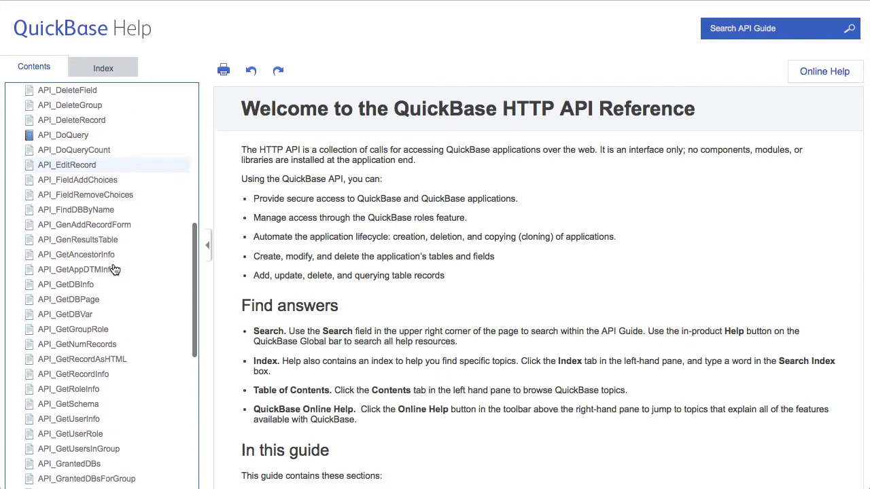
{"action": "scroll", "coordinate": [114, 270], "scroll_direction": "down", "scroll_amount": 8}
{"action": "scroll", "coordinate": [114, 270], "scroll_direction": "down", "scroll_amount": 4}
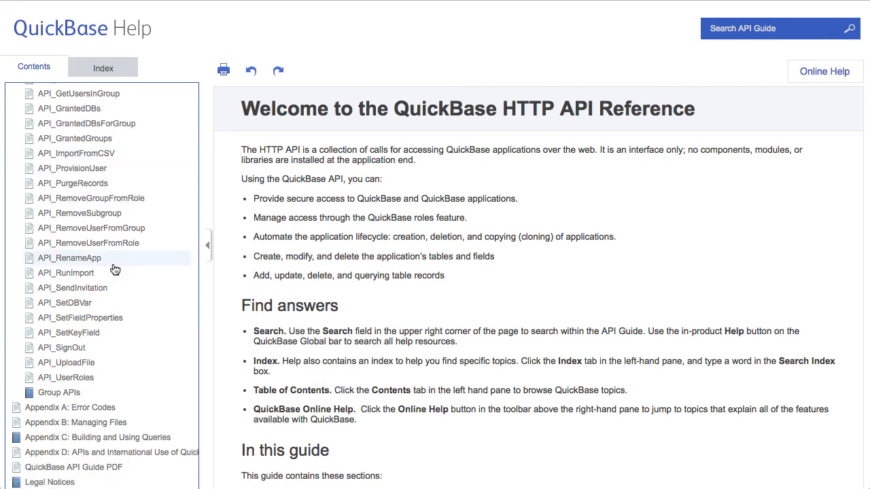
{"action": "scroll", "coordinate": [114, 270], "scroll_direction": "up", "scroll_amount": 15}
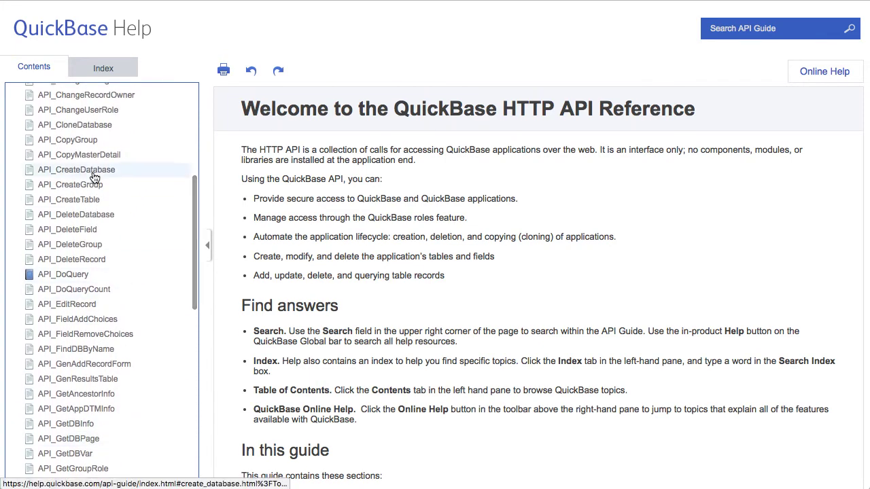
{"action": "scroll", "coordinate": [95, 178], "scroll_direction": "up", "scroll_amount": 7}
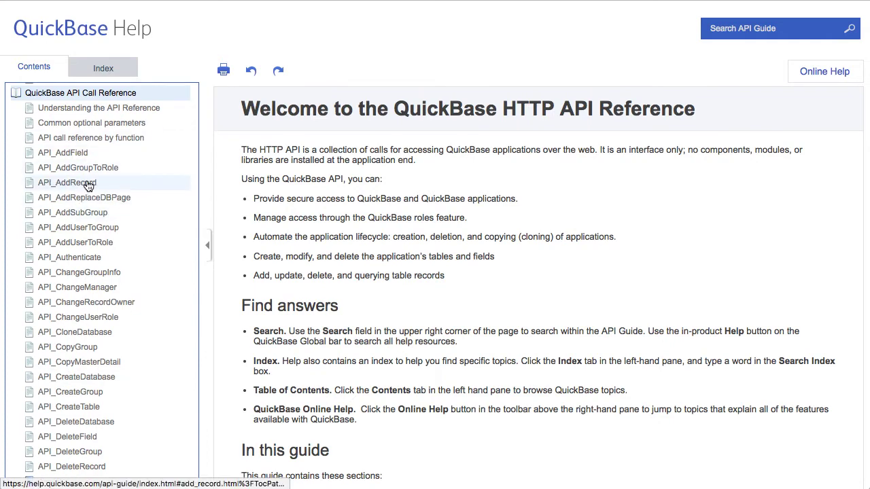
Open the API_AddRecord reference and scroll to its Sample XML Request examples
{"action": "left_click", "coordinate": [89, 186]}
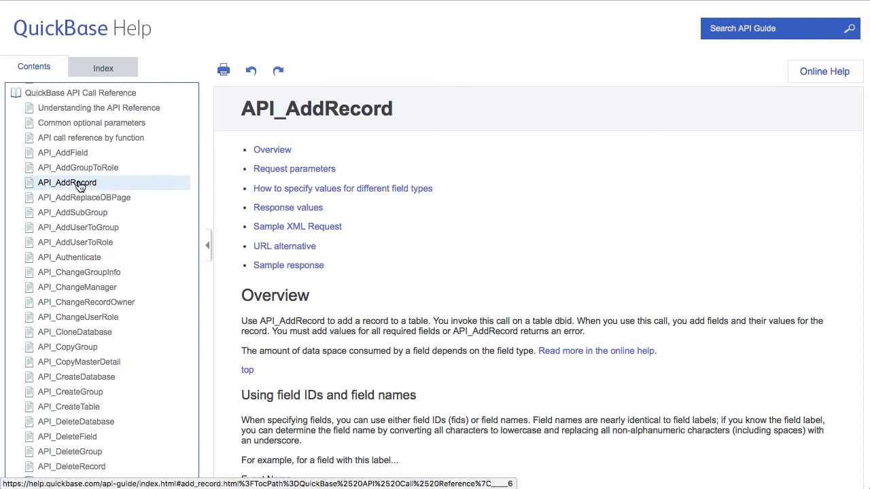
{"action": "scroll", "coordinate": [497, 238], "scroll_direction": "down", "scroll_amount": 5}
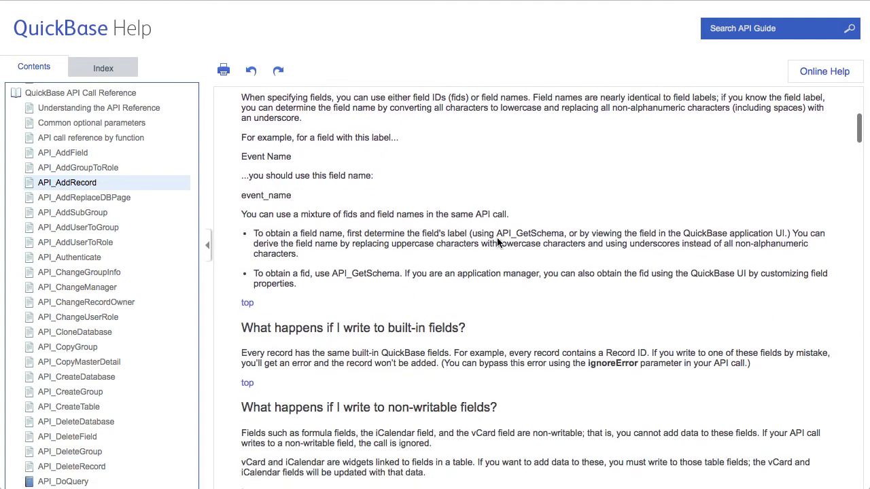
{"action": "scroll", "coordinate": [497, 239], "scroll_direction": "down", "scroll_amount": 7}
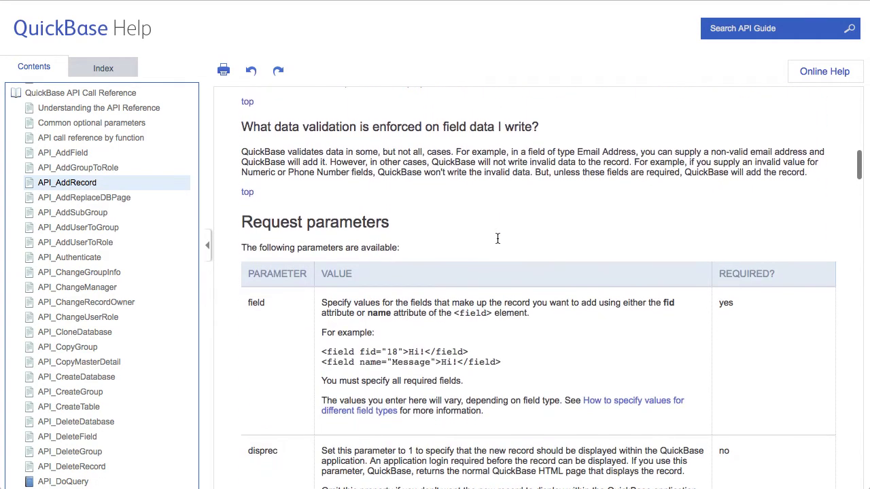
{"action": "scroll", "coordinate": [498, 199], "scroll_direction": "down", "scroll_amount": 8}
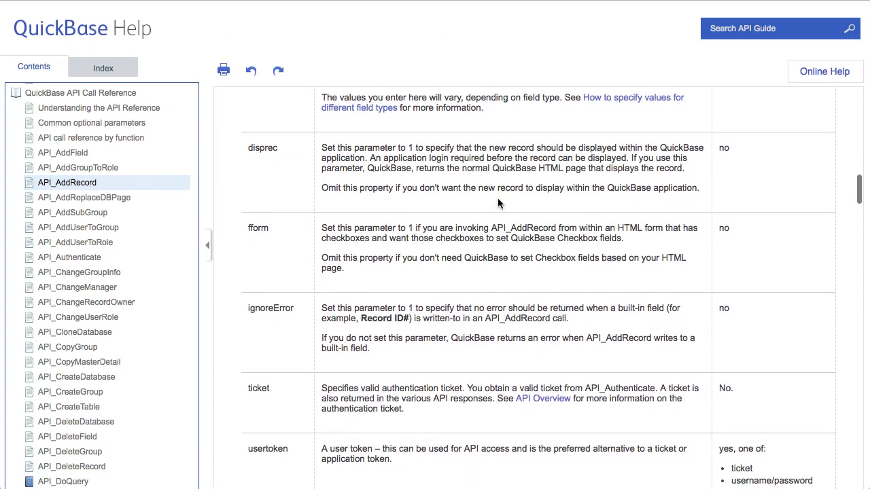
{"action": "scroll", "coordinate": [498, 202], "scroll_direction": "down", "scroll_amount": 6}
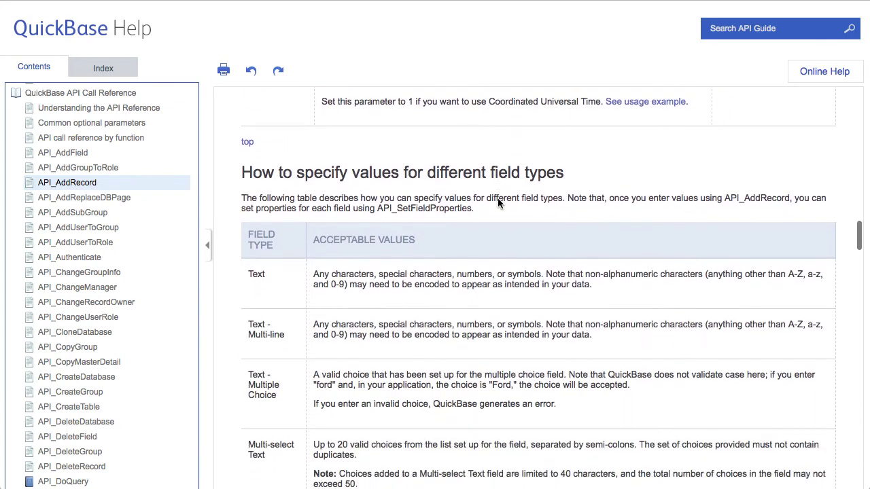
{"action": "scroll", "coordinate": [497, 198], "scroll_direction": "down", "scroll_amount": 13}
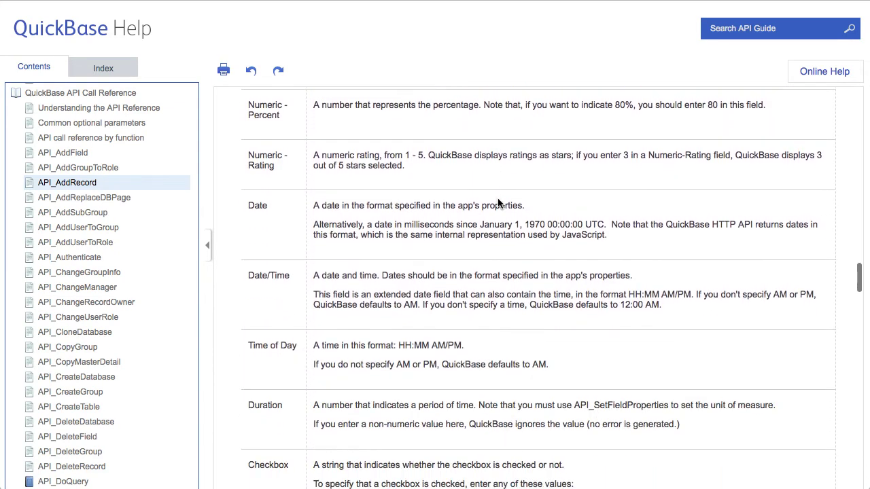
{"action": "scroll", "coordinate": [498, 198], "scroll_direction": "down", "scroll_amount": 16}
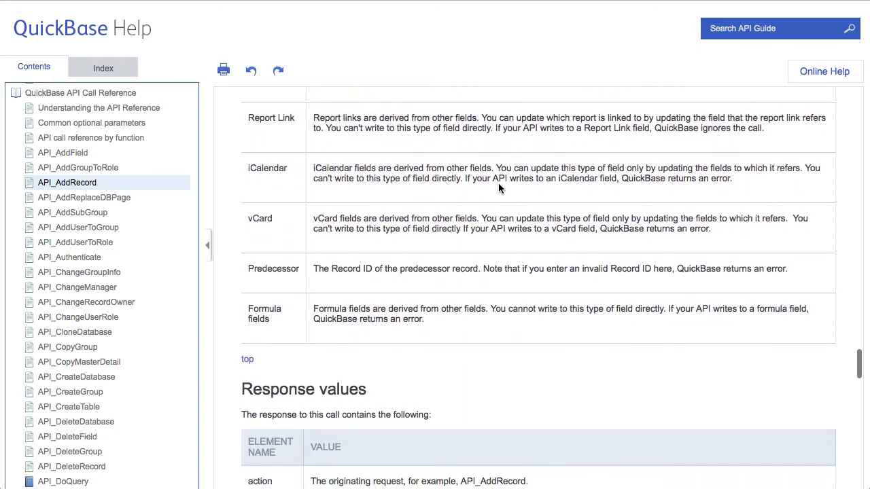
{"action": "scroll", "coordinate": [498, 189], "scroll_direction": "down", "scroll_amount": 7}
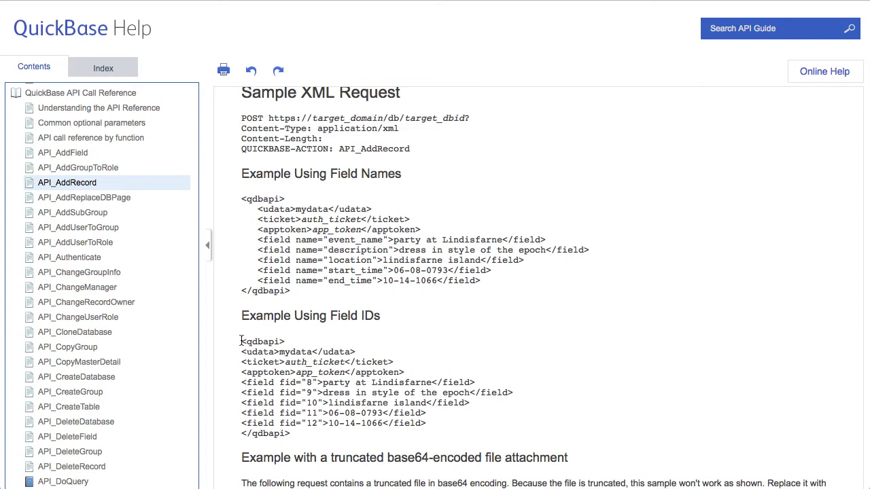
Select the Example Using Field IDs XML block and copy it via the right-click menu
{"action": "left_click_drag", "start_coordinate": [241, 341], "coordinate": [312, 433]}
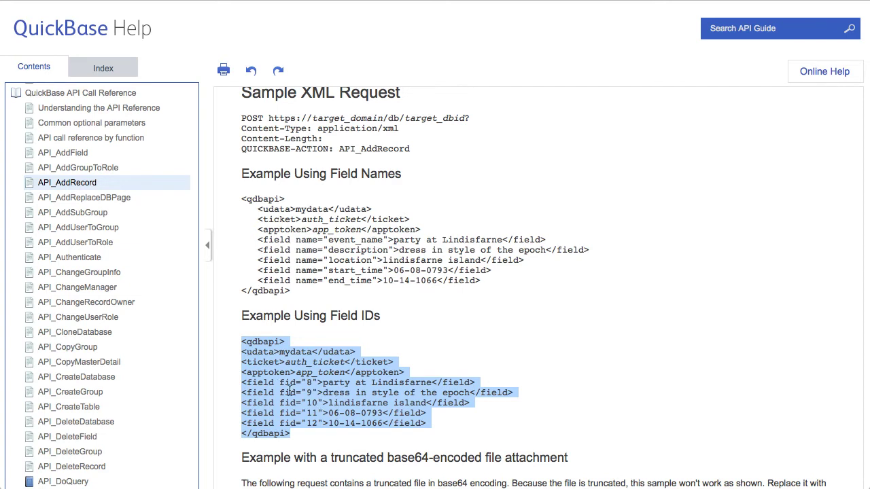
{"action": "right_click", "coordinate": [289, 392]}
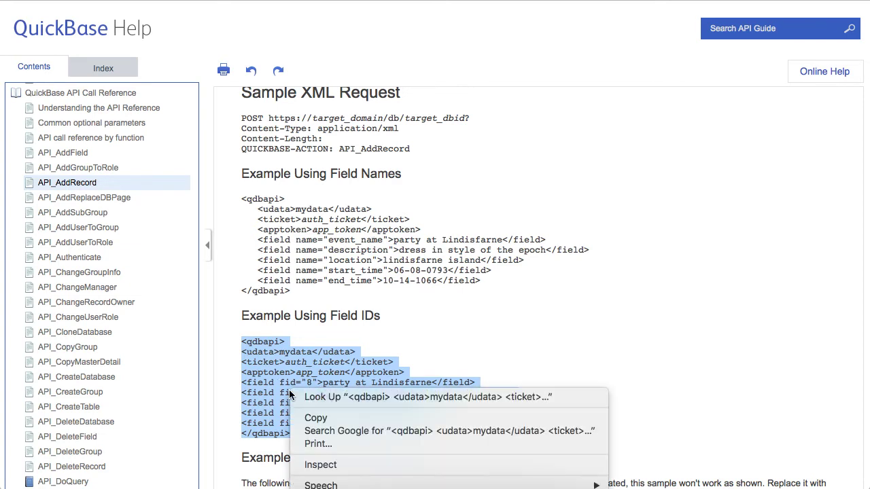
{"action": "left_click", "coordinate": [315, 420]}
Paste the copied qdbapi field-ID XML below the webinars URL in the TextEdit note, then return to Chrome
{"action": "key", "text": "super+Tab"}
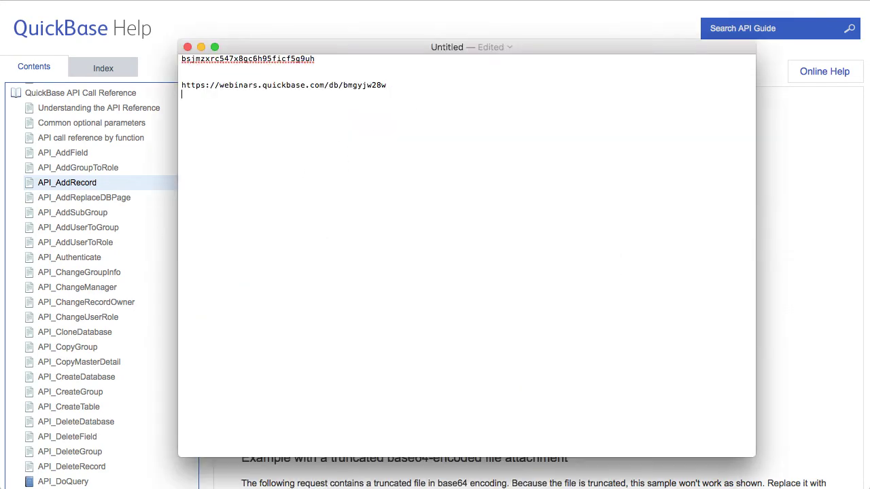
{"action": "key", "text": "super+v"}
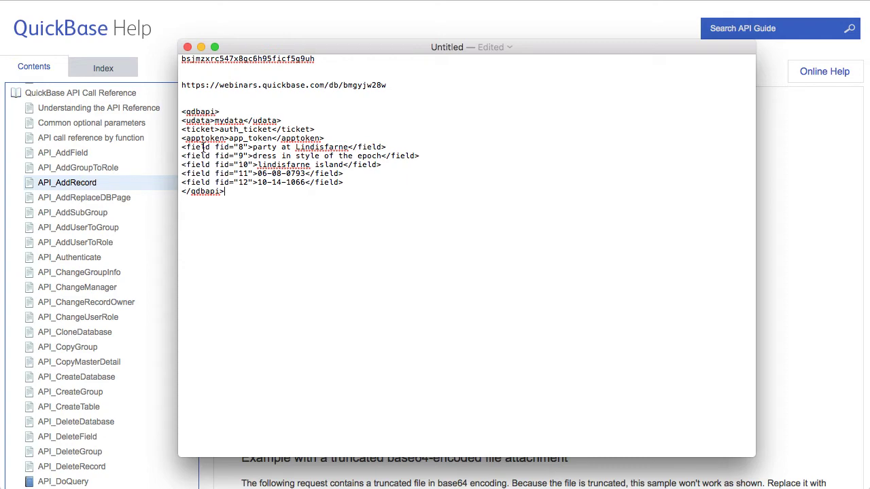
{"action": "key", "text": "super+Tab"}
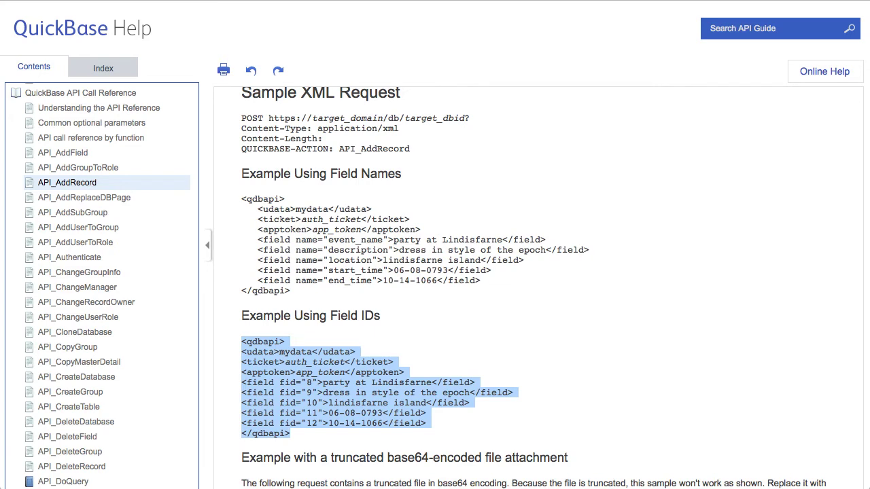
Set the Add Contact webhook's 'a contact is' trigger to added, then place the caret in Message body
{"action": "key", "text": "ctrl+Tab"}
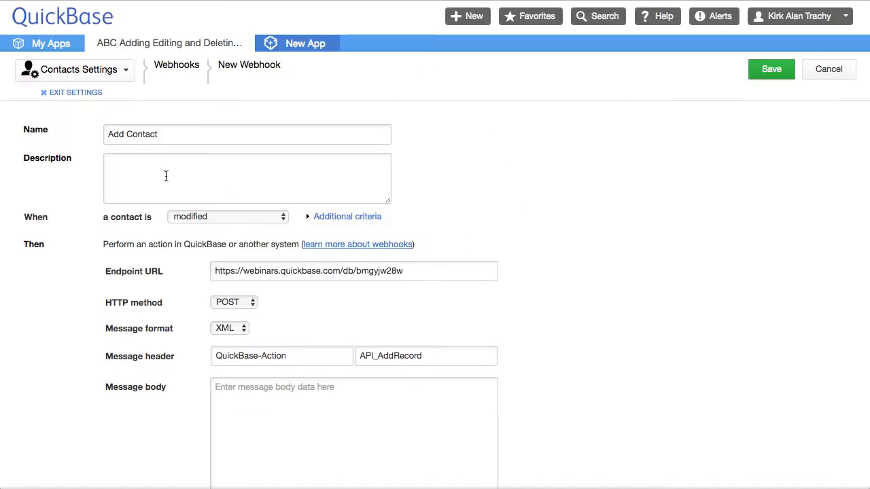
{"action": "scroll", "coordinate": [166, 173], "scroll_direction": "down", "scroll_amount": 1}
{"action": "scroll", "coordinate": [166, 173], "scroll_direction": "down", "scroll_amount": 2}
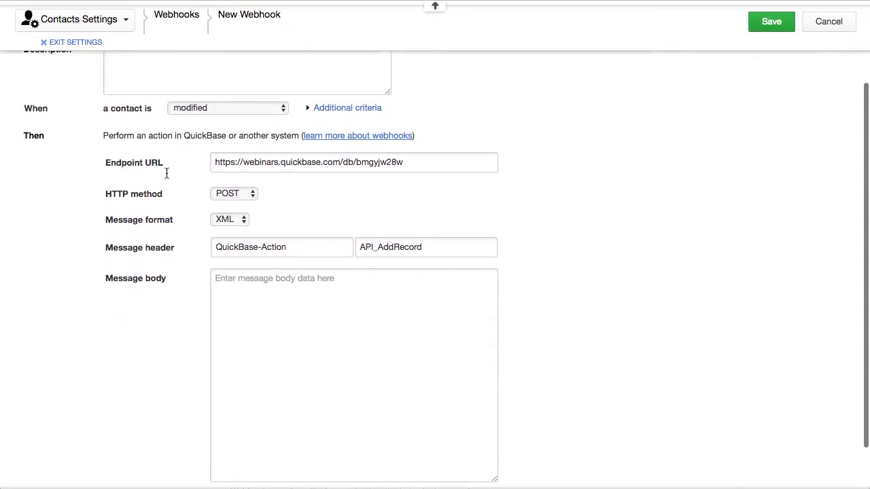
{"action": "scroll", "coordinate": [166, 173], "scroll_direction": "up", "scroll_amount": 3}
{"action": "left_click", "coordinate": [167, 134]}
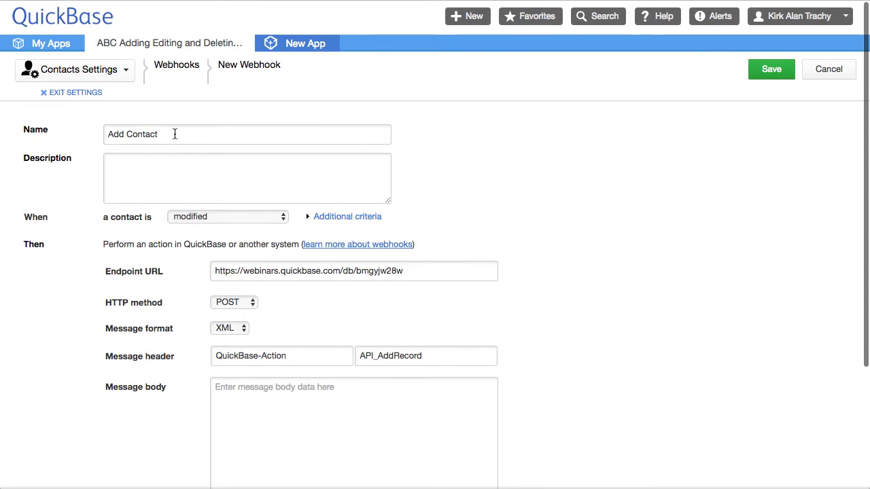
{"action": "left_click", "coordinate": [240, 216]}
{"action": "left_click", "coordinate": [240, 217]}
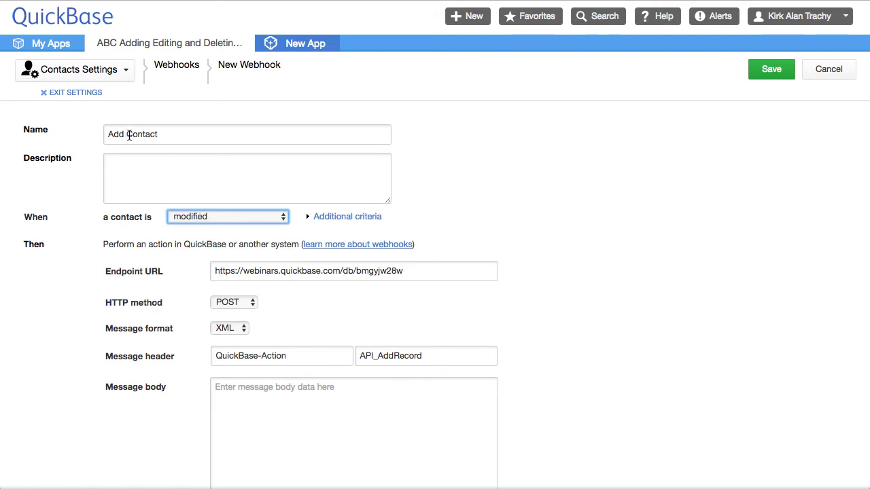
{"action": "left_click", "coordinate": [223, 217]}
{"action": "left_click", "coordinate": [192, 227]}
{"action": "scroll", "coordinate": [618, 233], "scroll_direction": "down", "scroll_amount": 1}
{"action": "scroll", "coordinate": [619, 238], "scroll_direction": "down", "scroll_amount": 3}
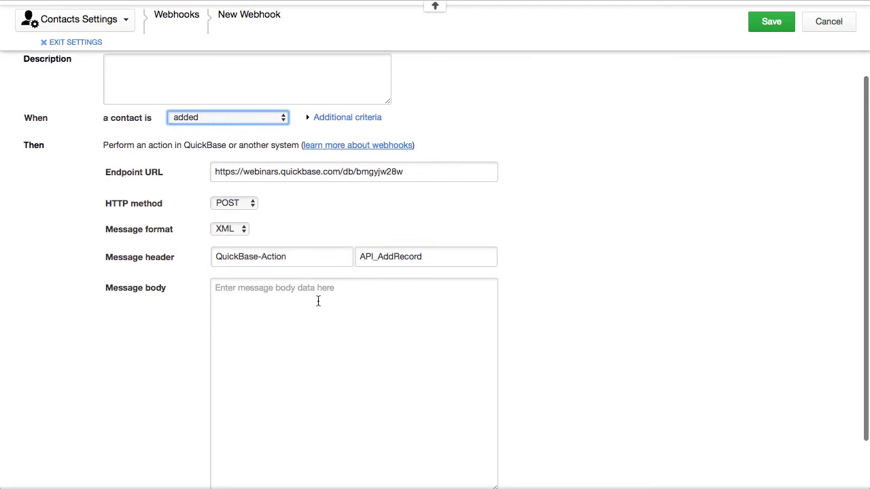
{"action": "left_click", "coordinate": [225, 289]}
Paste the qdbapi field-ID XML into the webhook's message body and save the Add Contact webhook
{"action": "key", "text": "super+v"}
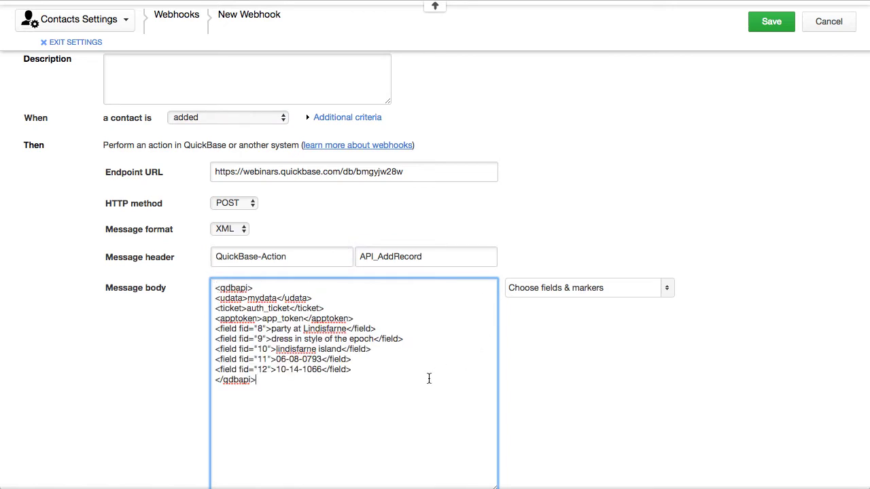
{"action": "scroll", "coordinate": [372, 395], "scroll_direction": "down", "scroll_amount": 3}
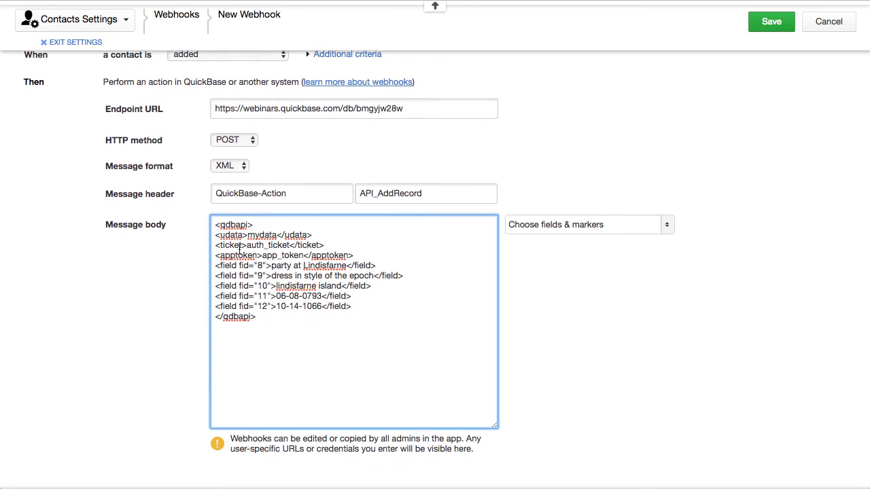
{"action": "left_click_drag", "start_coordinate": [219, 244], "coordinate": [331, 244]}
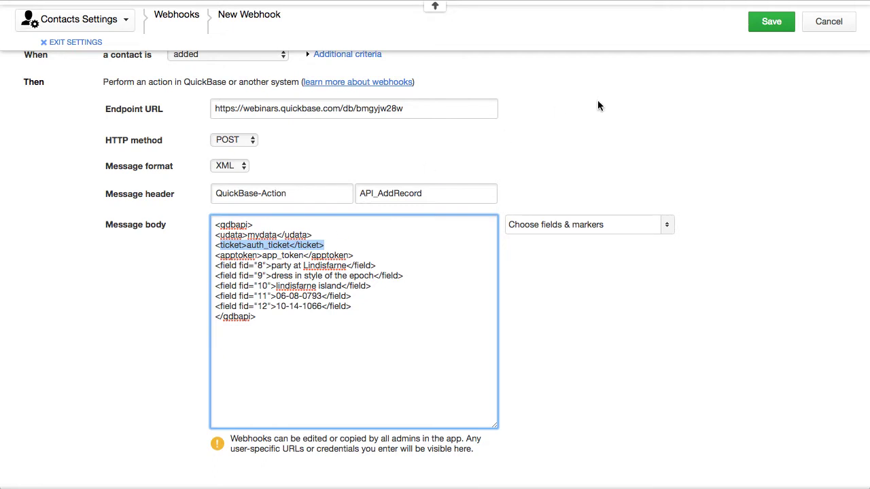
{"action": "scroll", "coordinate": [590, 117], "scroll_direction": "up", "scroll_amount": 2}
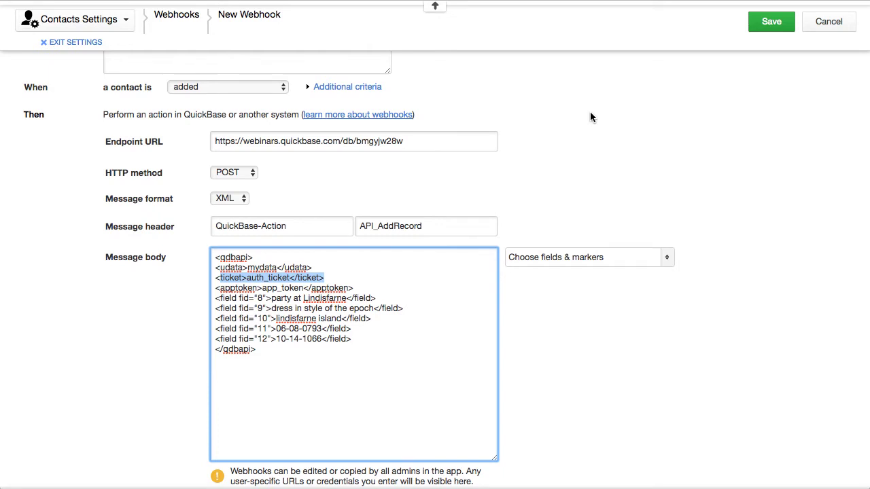
{"action": "scroll", "coordinate": [590, 117], "scroll_direction": "up", "scroll_amount": 4}
{"action": "scroll", "coordinate": [590, 118], "scroll_direction": "up", "scroll_amount": 1}
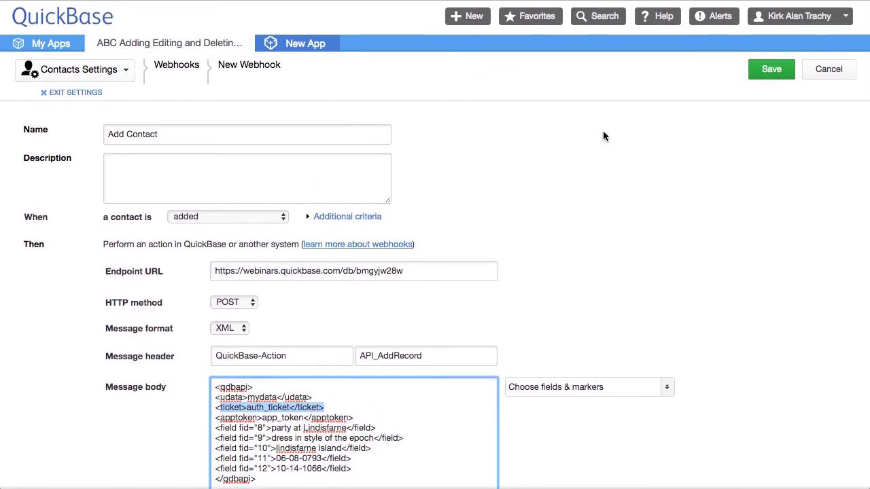
{"action": "left_click", "coordinate": [589, 177]}
{"action": "scroll", "coordinate": [589, 177], "scroll_direction": "down", "scroll_amount": 5}
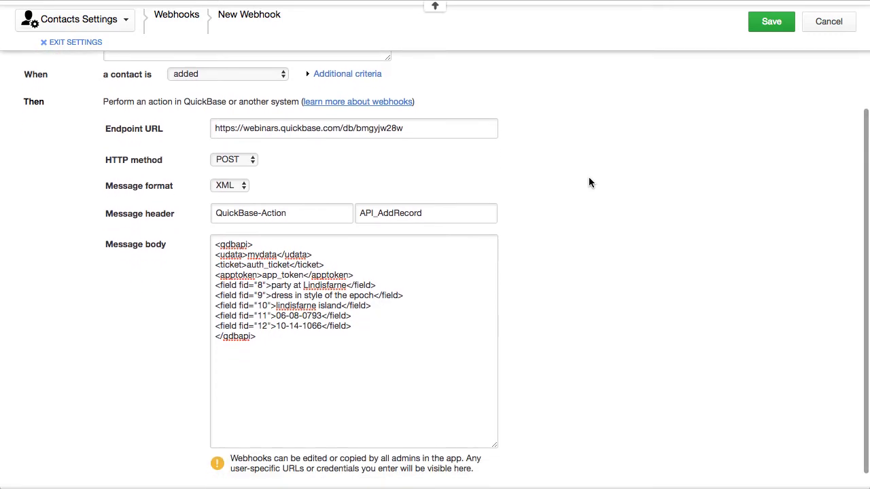
{"action": "left_click", "coordinate": [773, 23]}
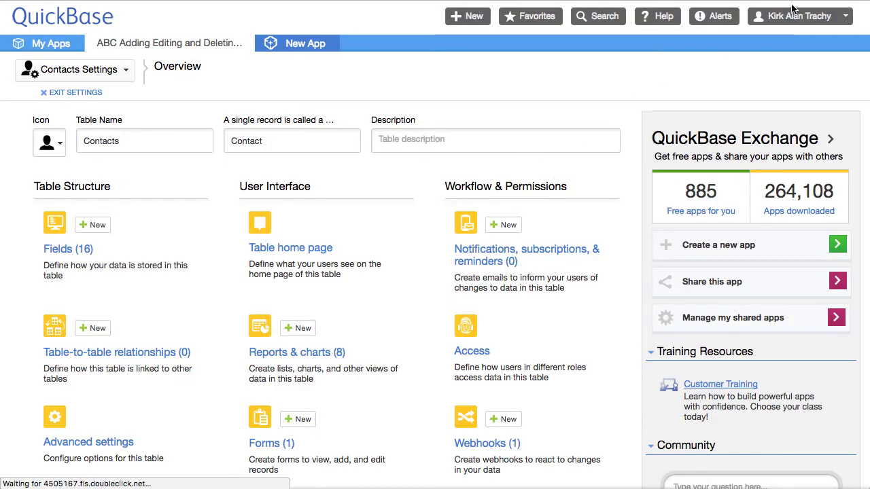
Go from the account menu's user preferences to the user tokens management page
{"action": "left_click", "coordinate": [794, 15]}
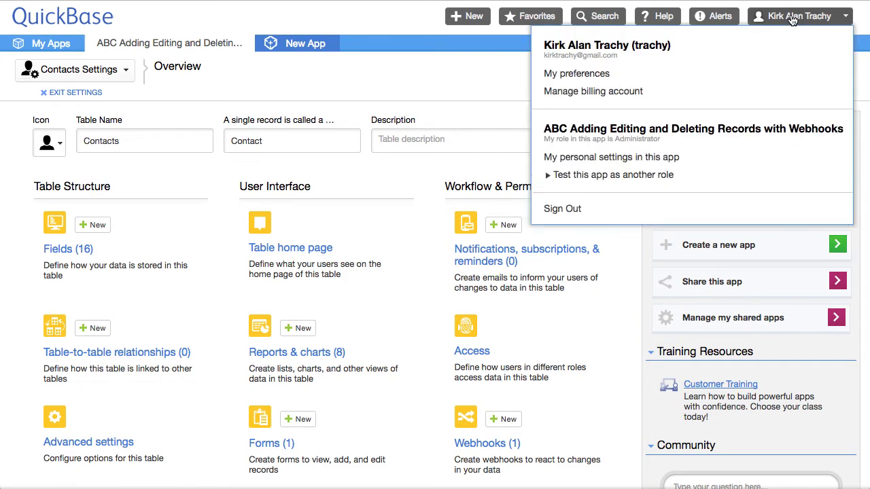
{"action": "left_click", "coordinate": [582, 73]}
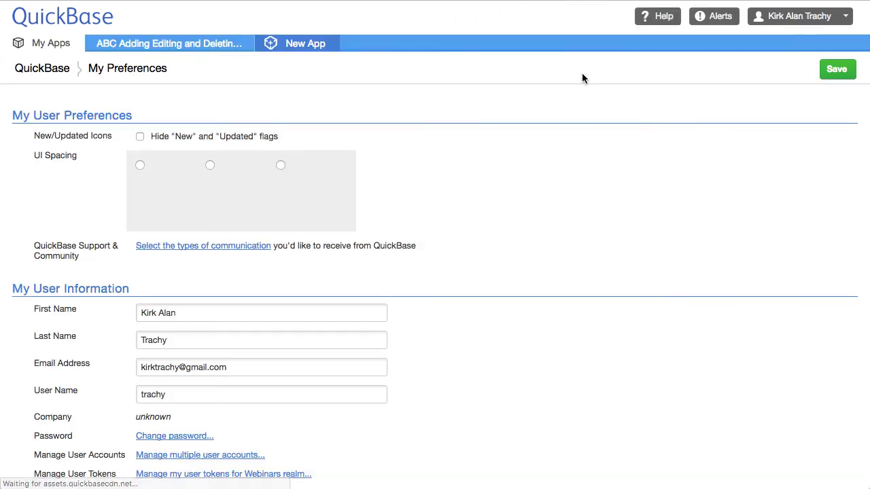
{"action": "scroll", "coordinate": [239, 332], "scroll_direction": "down", "scroll_amount": 10}
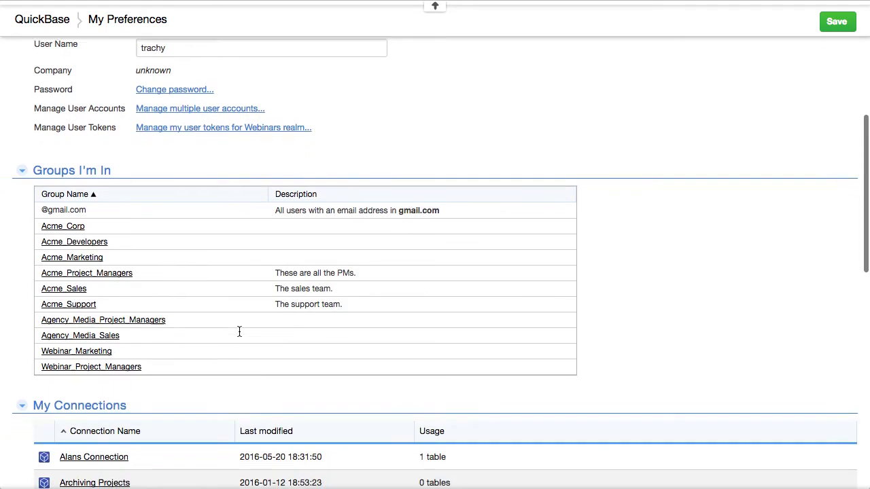
{"action": "left_click", "coordinate": [174, 125]}
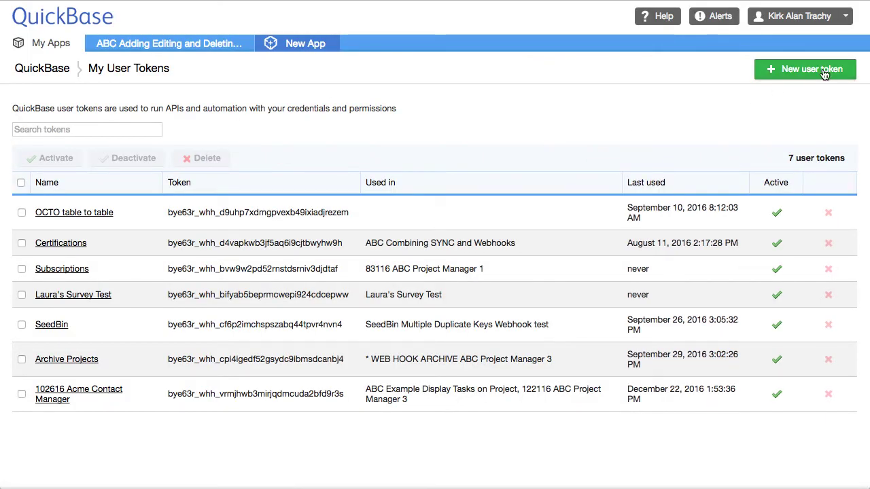
Create a user token named Demo, assigned to the ABC Adding Editing and Deleting Records with Webhooks app
{"action": "left_click", "coordinate": [814, 74]}
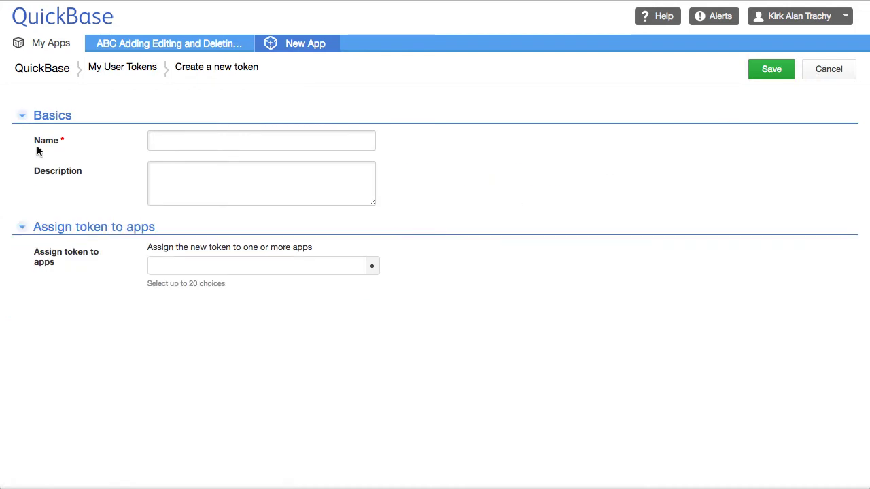
{"action": "type", "text": "Demo"}
{"action": "left_click", "coordinate": [230, 181]}
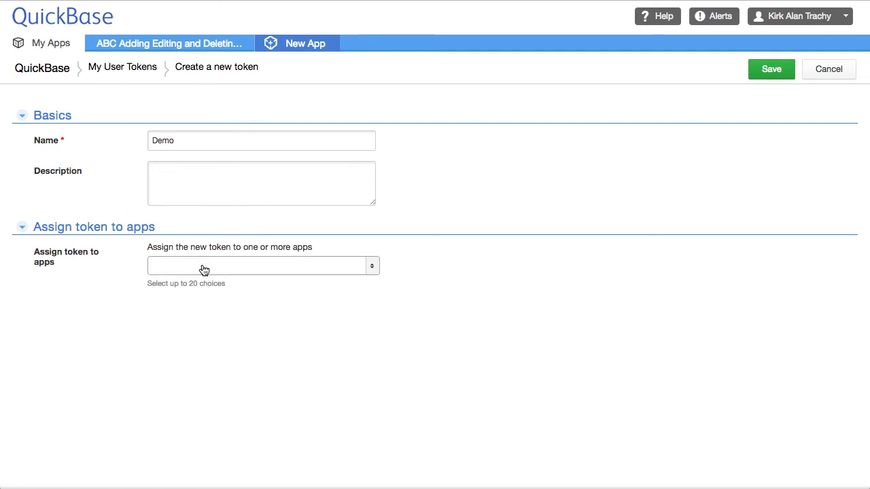
{"action": "left_click", "coordinate": [374, 269]}
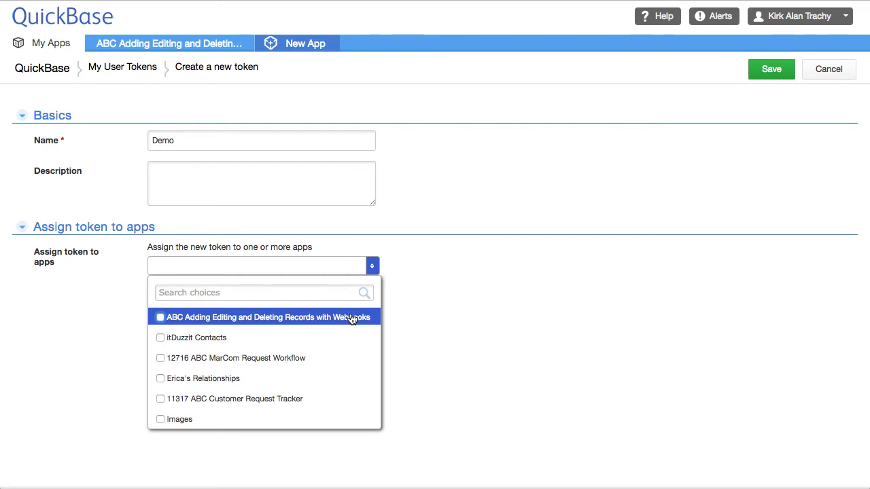
{"action": "left_click", "coordinate": [310, 319]}
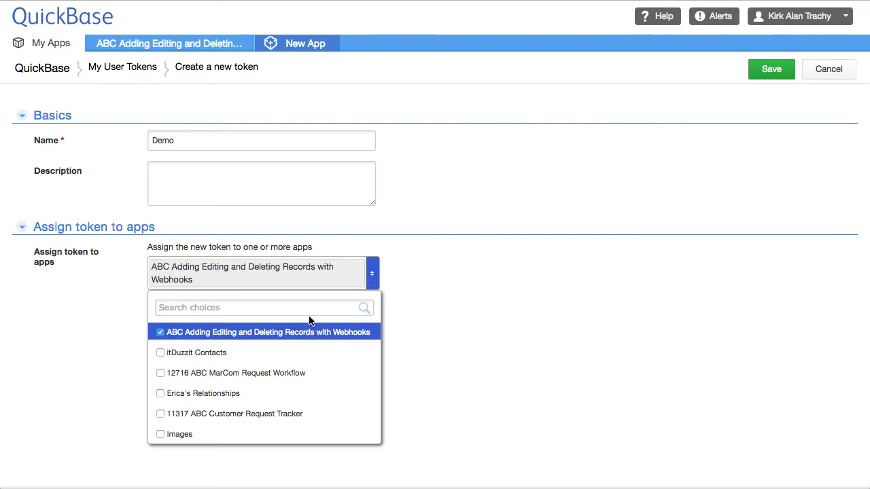
{"action": "left_click", "coordinate": [772, 71]}
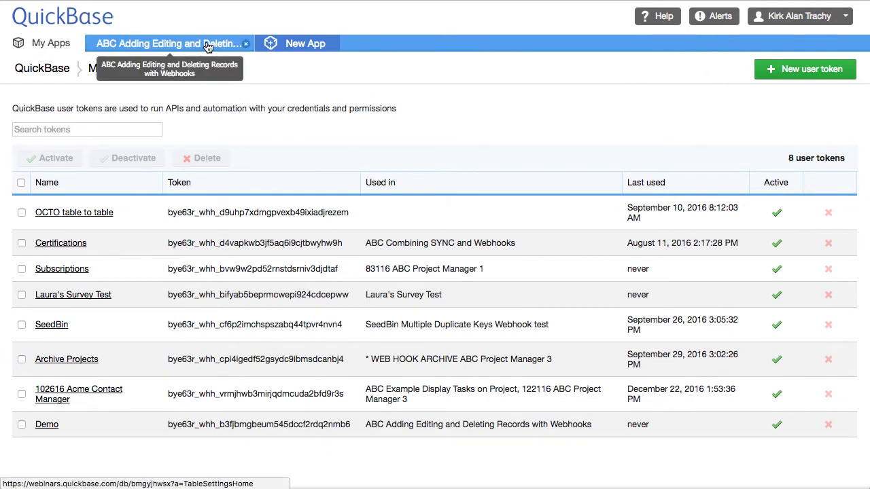
{"action": "left_click", "coordinate": [164, 53]}
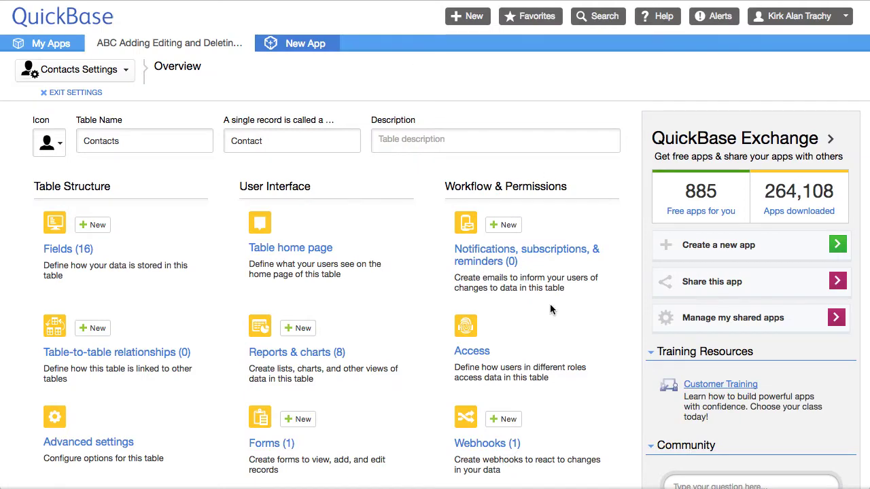
Open Webhooks (1) in the Contacts settings and reopen Add Contact down to its message body
{"action": "scroll", "coordinate": [552, 313], "scroll_direction": "down", "scroll_amount": 3}
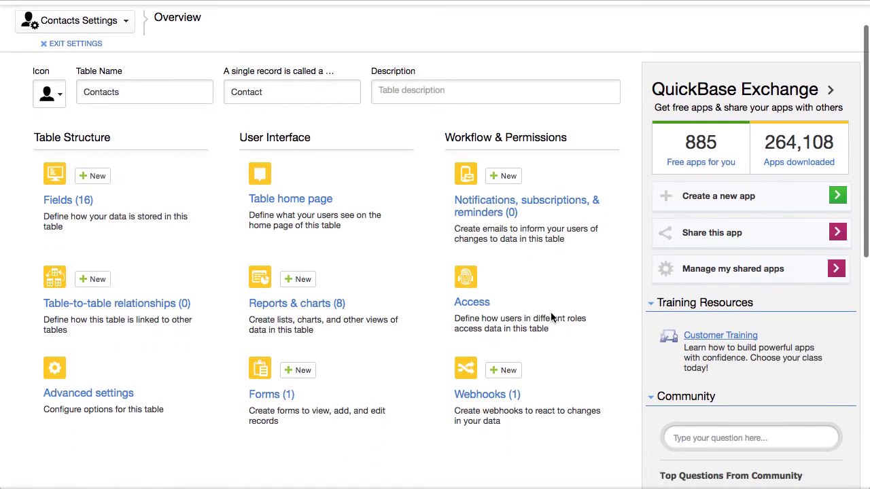
{"action": "left_click", "coordinate": [487, 355]}
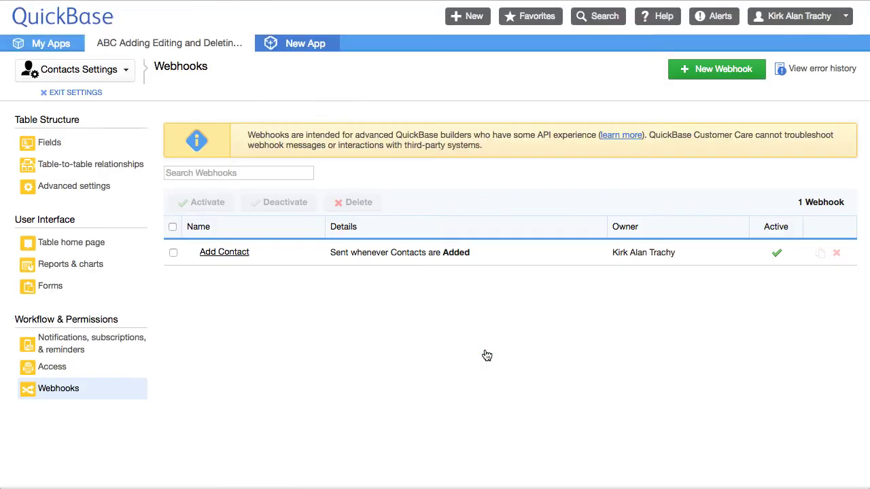
{"action": "left_click", "coordinate": [224, 252]}
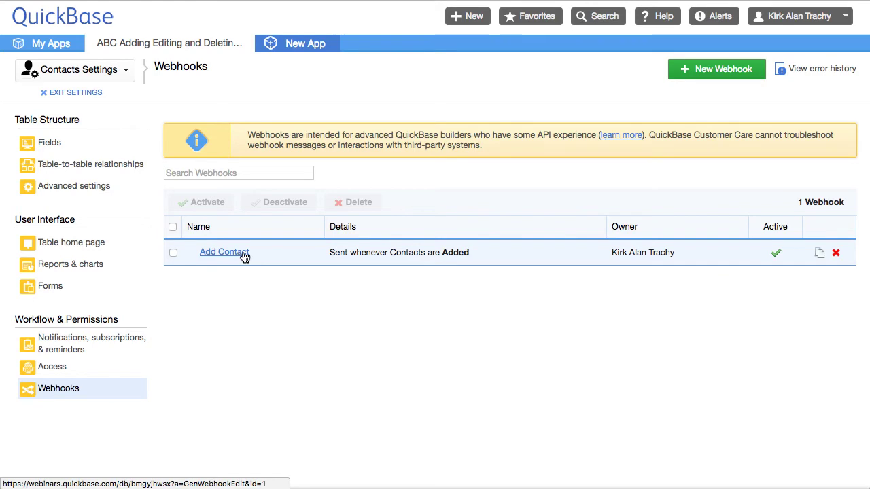
{"action": "scroll", "coordinate": [406, 311], "scroll_direction": "down", "scroll_amount": 1}
{"action": "scroll", "coordinate": [406, 313], "scroll_direction": "down", "scroll_amount": 5}
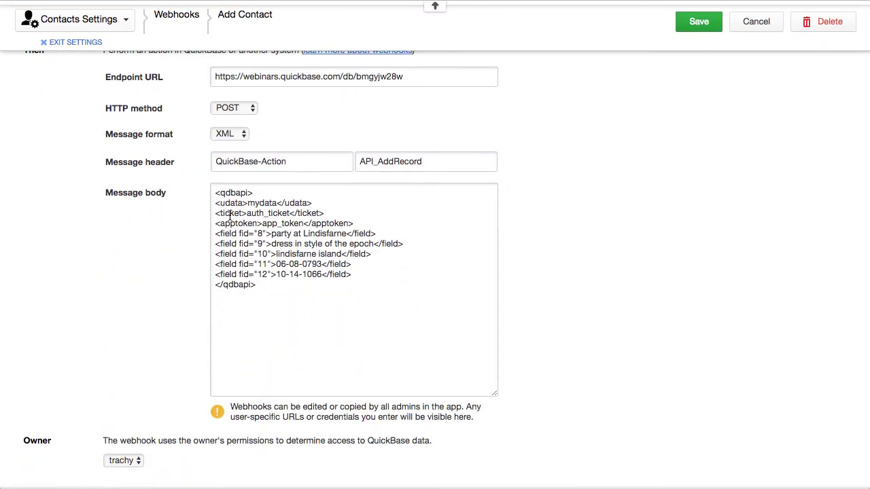
Rename the opening and closing ticket tags in the message body to usertoken
{"action": "left_click_drag", "start_coordinate": [220, 212], "coordinate": [239, 213]}
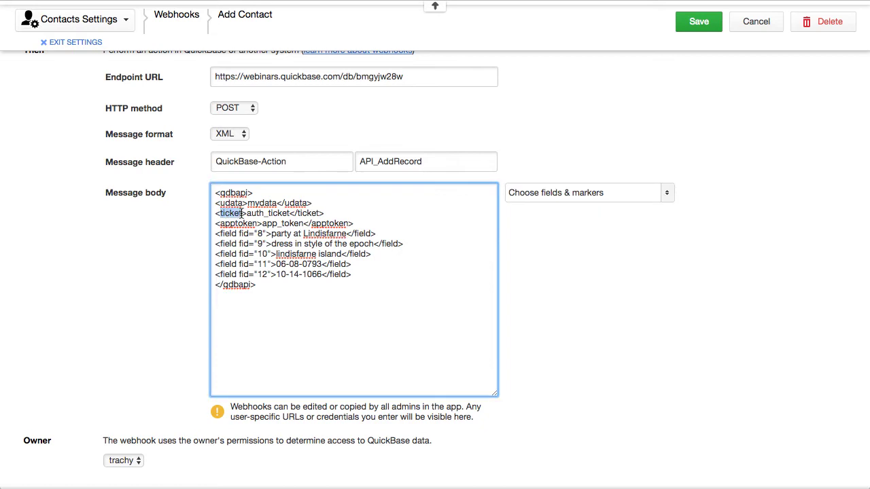
{"action": "type", "text": "usertok"}
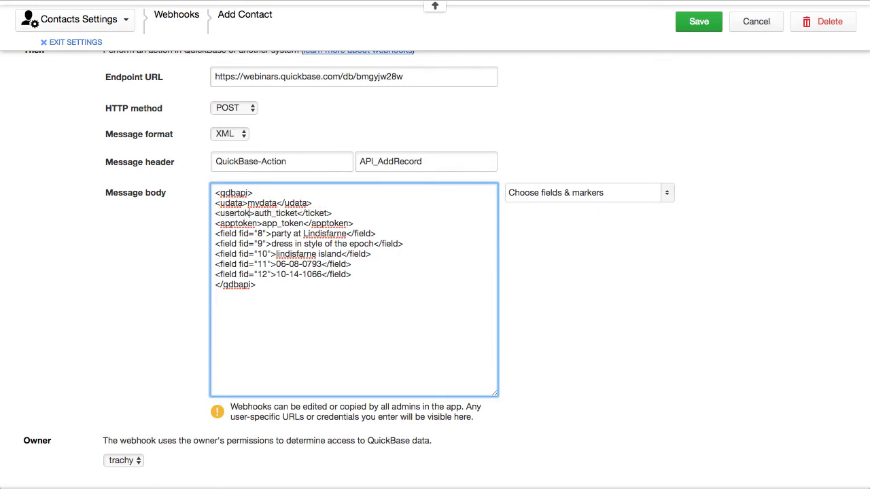
{"action": "type", "text": "en"}
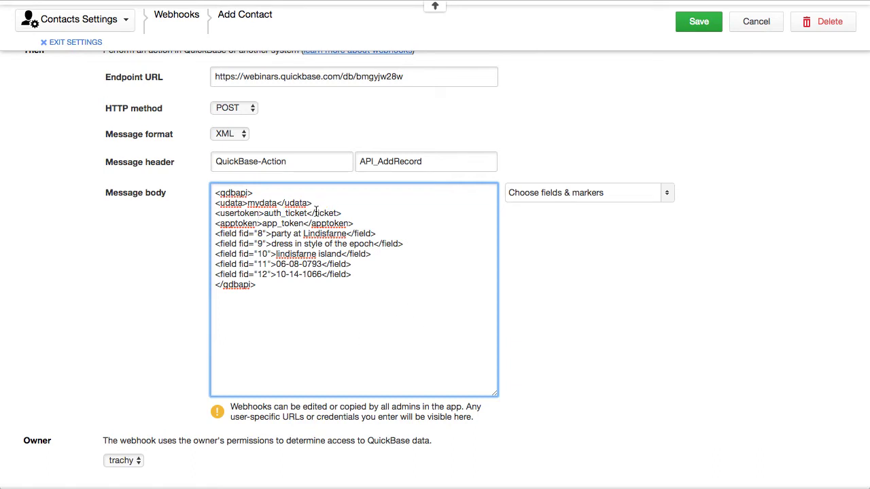
{"action": "left_click_drag", "start_coordinate": [314, 214], "coordinate": [336, 214]}
{"action": "type", "text": "usertoken"}
{"action": "left_click", "coordinate": [386, 216]}
Replace the auth_ticket value with the Demo user-token marker from Choose fields & markers
{"action": "left_click_drag", "start_coordinate": [264, 214], "coordinate": [309, 214]}
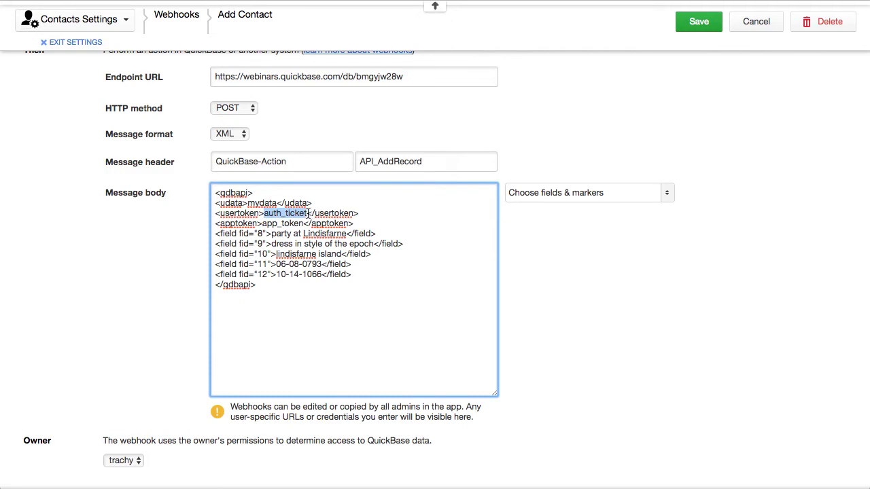
{"action": "left_click", "coordinate": [667, 194]}
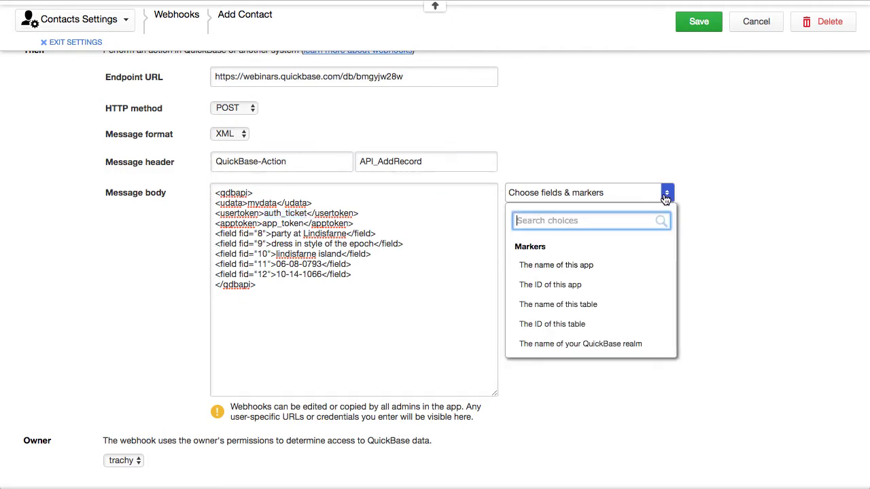
{"action": "scroll", "coordinate": [627, 322], "scroll_direction": "down", "scroll_amount": 3}
{"action": "scroll", "coordinate": [627, 324], "scroll_direction": "down", "scroll_amount": 2}
{"action": "scroll", "coordinate": [628, 324], "scroll_direction": "down", "scroll_amount": 3}
{"action": "scroll", "coordinate": [628, 324], "scroll_direction": "down", "scroll_amount": 3}
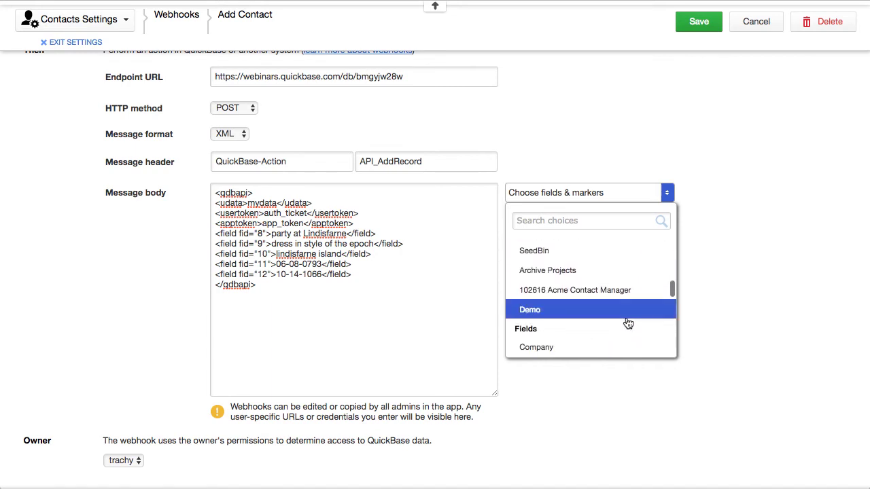
{"action": "left_click", "coordinate": [536, 311]}
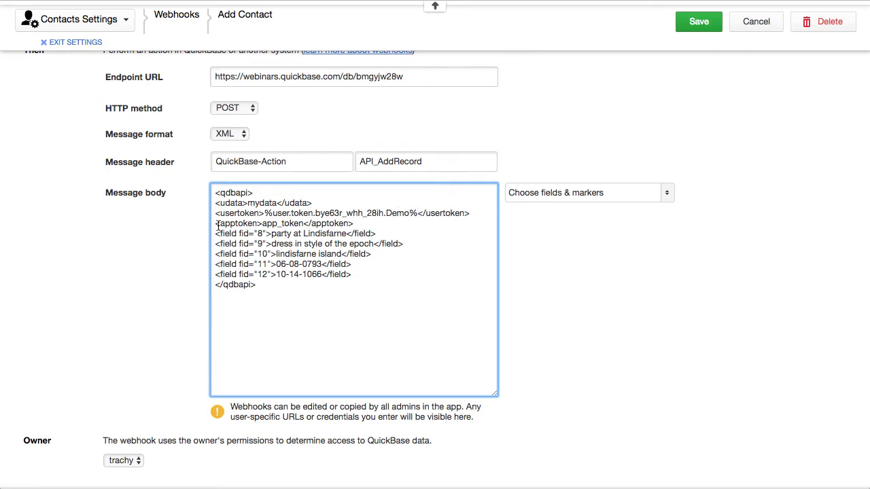
Replace the app_token placeholder with the app token copied from the TextEdit notes
{"action": "left_click_drag", "start_coordinate": [262, 225], "coordinate": [304, 225]}
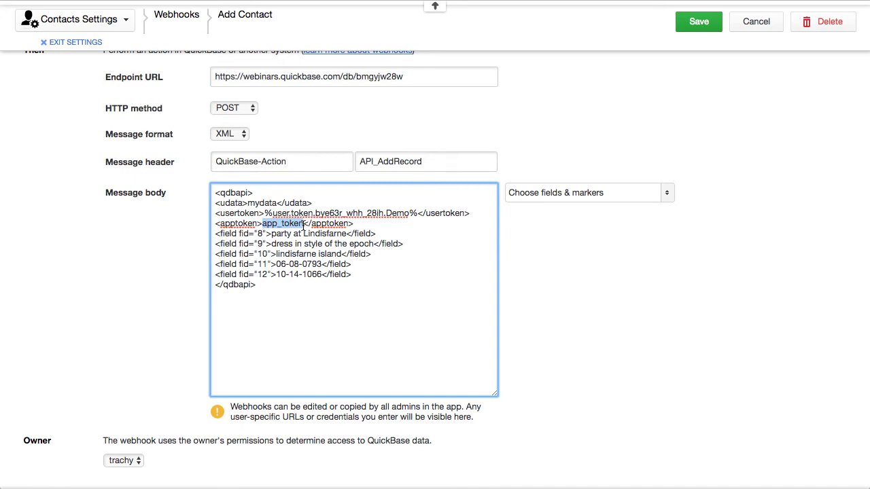
{"action": "key", "text": "super+Tab"}
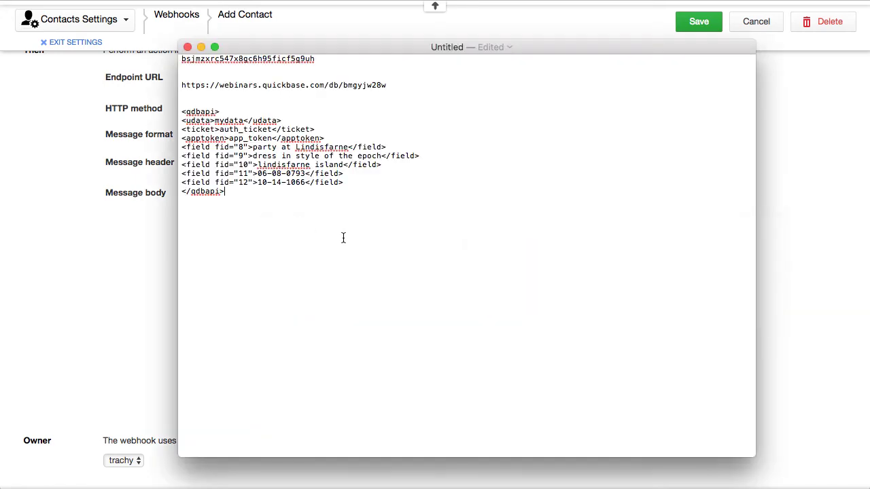
{"action": "double_click", "coordinate": [272, 59]}
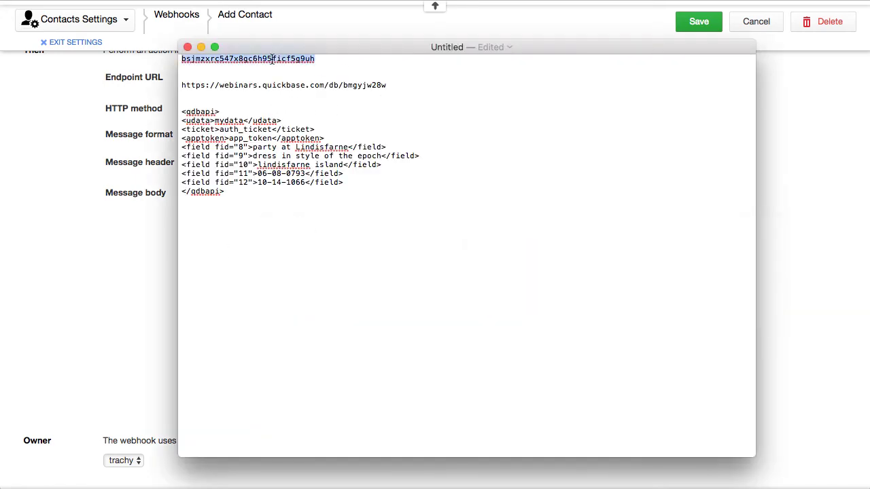
{"action": "key", "text": "super+Tab"}
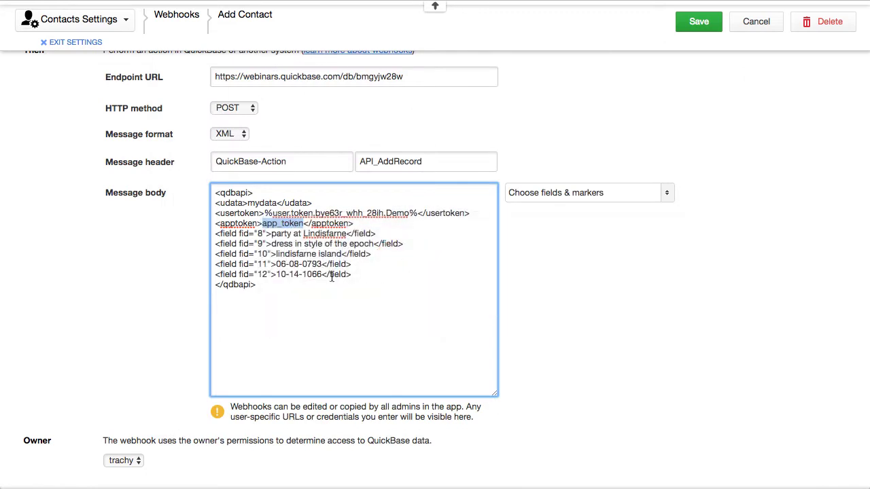
{"action": "key", "text": "super+v"}
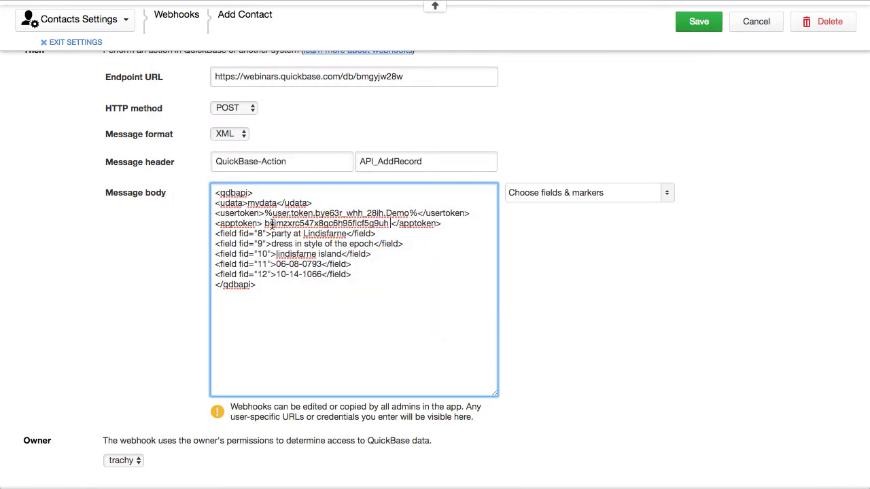
Remove the stray spaces around the pasted token and save the Add Contact webhook
{"action": "left_click", "coordinate": [390, 226]}
{"action": "key", "text": "BackSpace"}
{"action": "left_click", "coordinate": [265, 224]}
{"action": "key", "text": "BackSpace"}
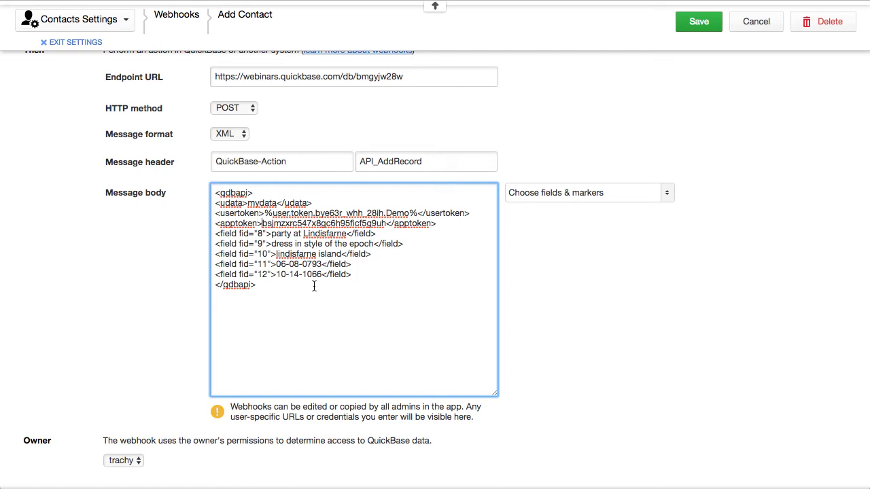
{"action": "left_click", "coordinate": [699, 23]}
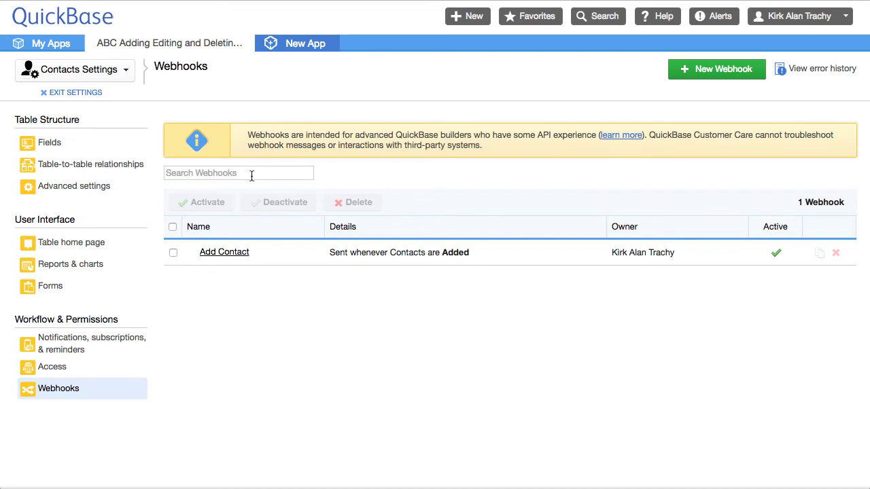
{"action": "left_click", "coordinate": [94, 95]}
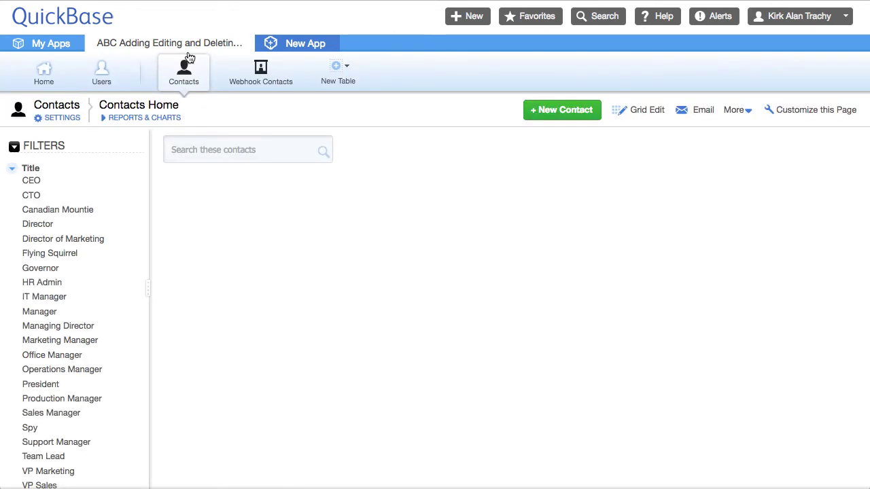
Go from Contacts to the Webhook Contacts table and start a + New Contact record
{"action": "left_click", "coordinate": [191, 75]}
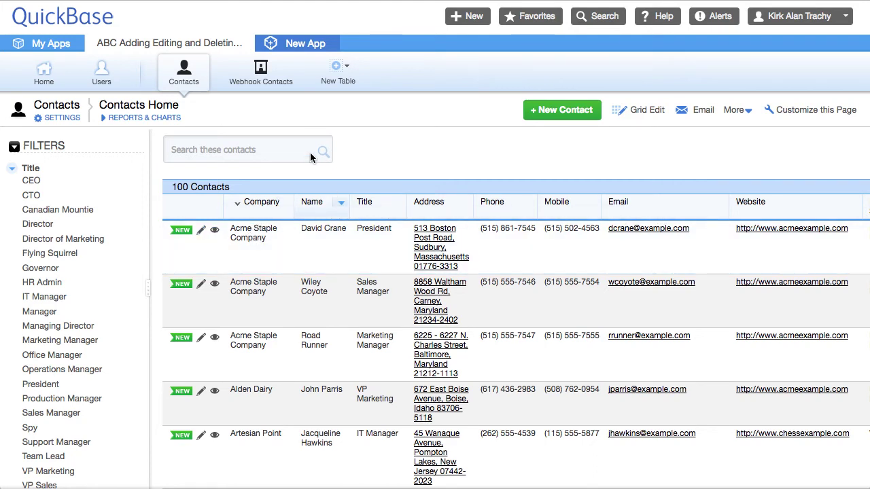
{"action": "left_click", "coordinate": [265, 76]}
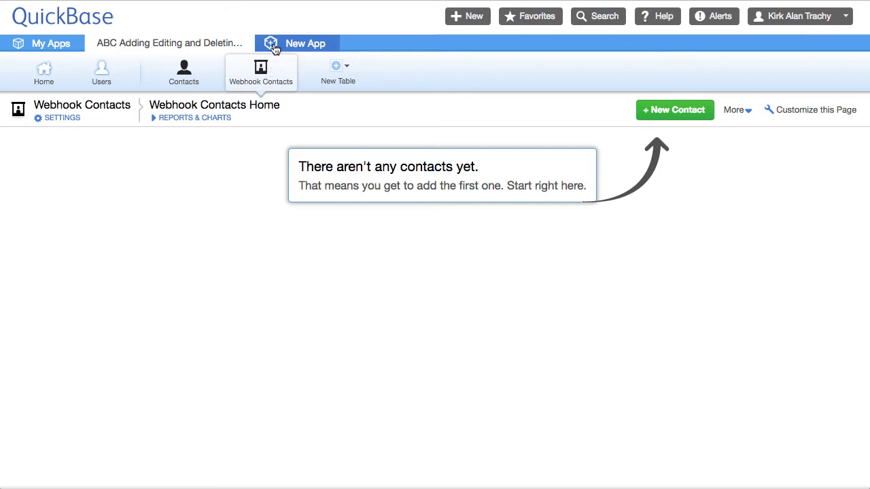
{"action": "left_click", "coordinate": [672, 113]}
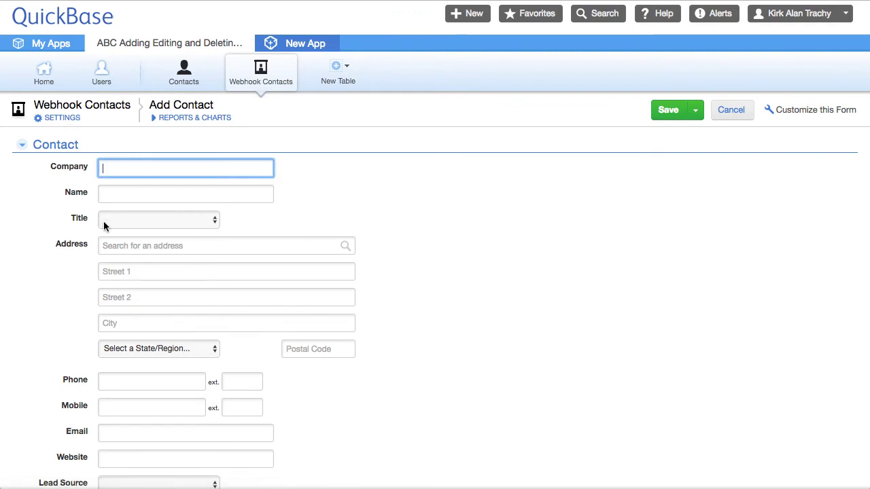
Check the field IDs of Company, Name and Title, then open the Address field's properties
{"action": "left_click", "coordinate": [68, 170]}
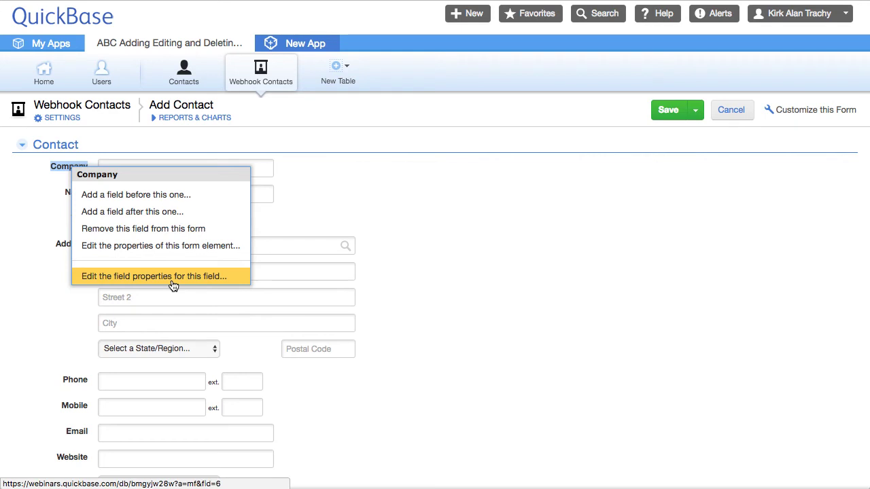
{"action": "left_click", "coordinate": [512, 222]}
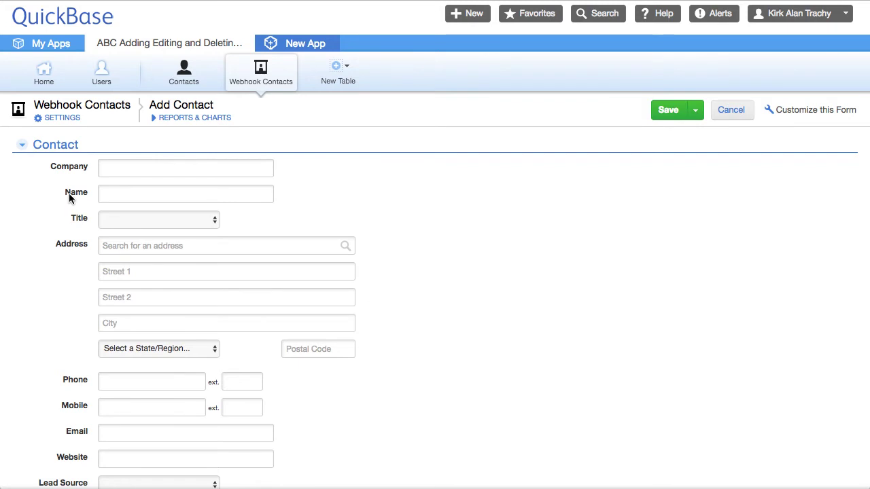
{"action": "left_click", "coordinate": [70, 197]}
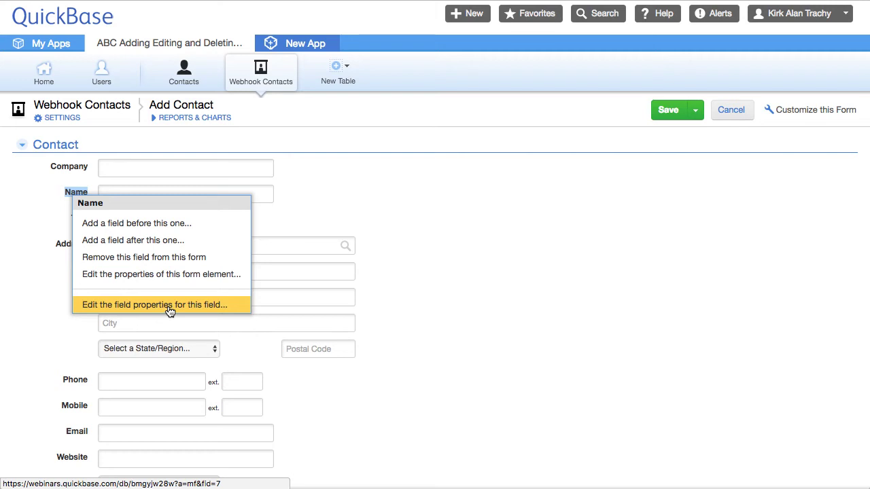
{"action": "left_click", "coordinate": [557, 208]}
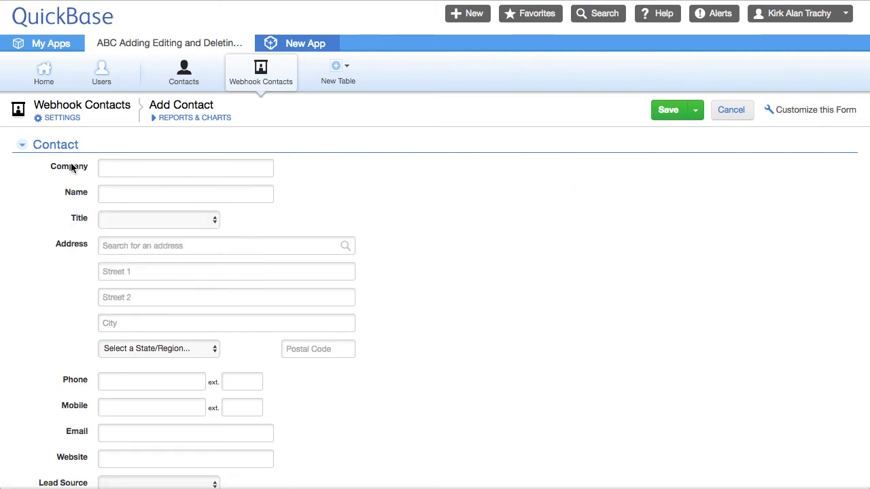
{"action": "left_click", "coordinate": [81, 220]}
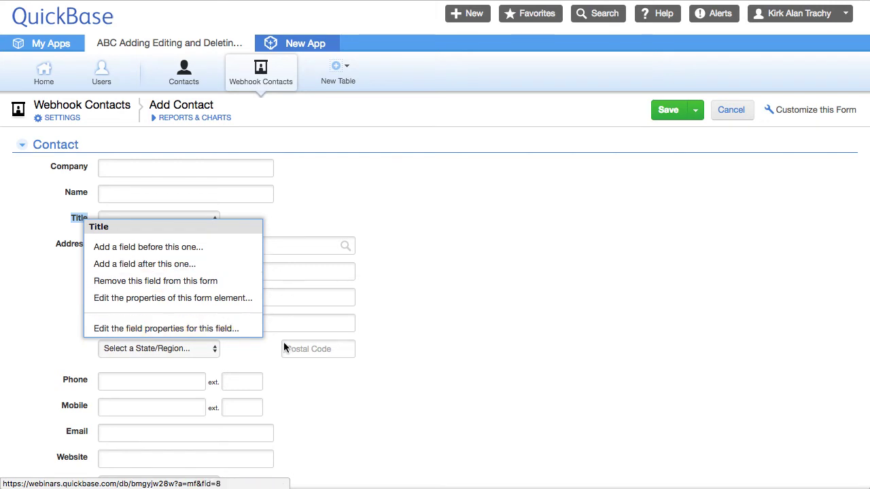
{"action": "left_click", "coordinate": [554, 314]}
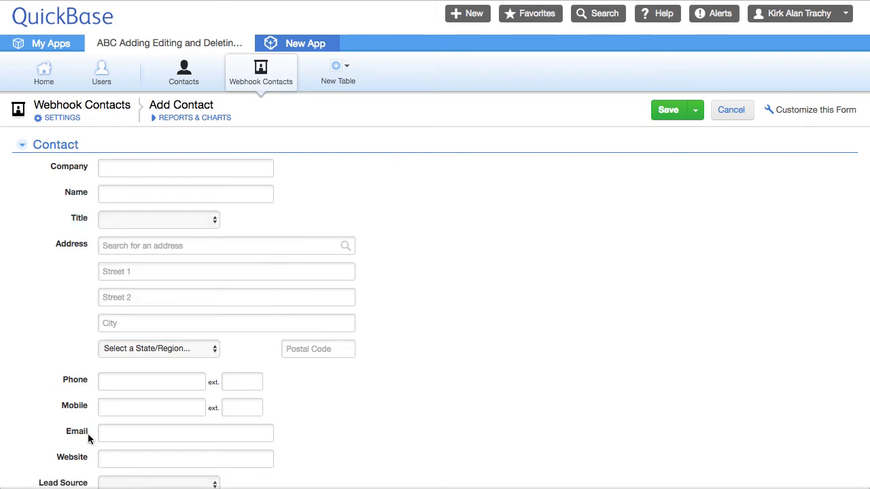
{"action": "left_click", "coordinate": [76, 245]}
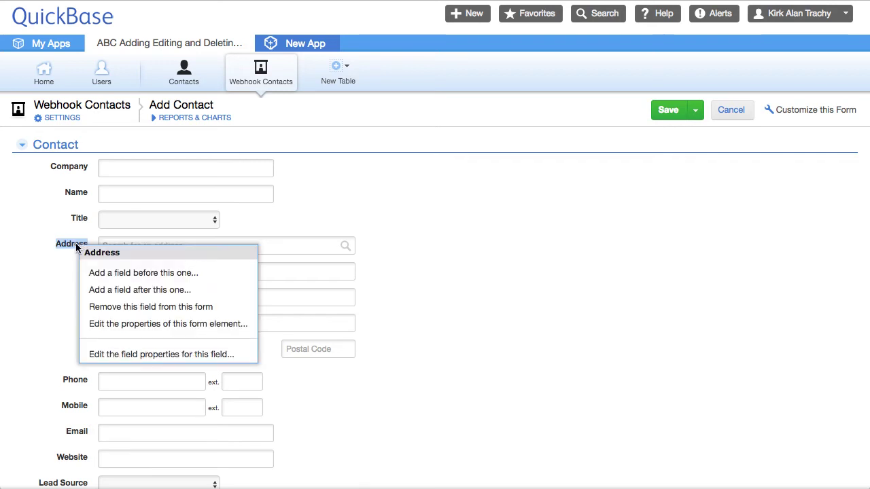
{"action": "left_click", "coordinate": [144, 355]}
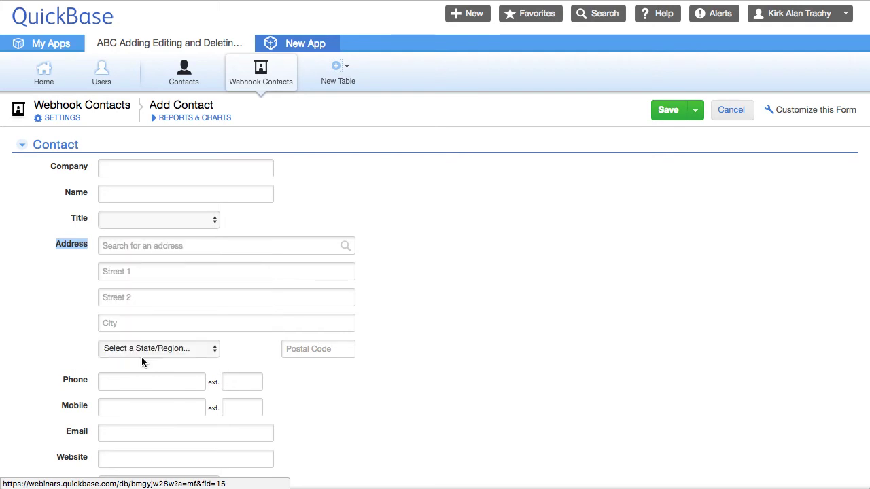
Review the Address subfield IDs 16–21 under Advanced and cancel out of the field properties
{"action": "scroll", "coordinate": [447, 353], "scroll_direction": "down", "scroll_amount": 10}
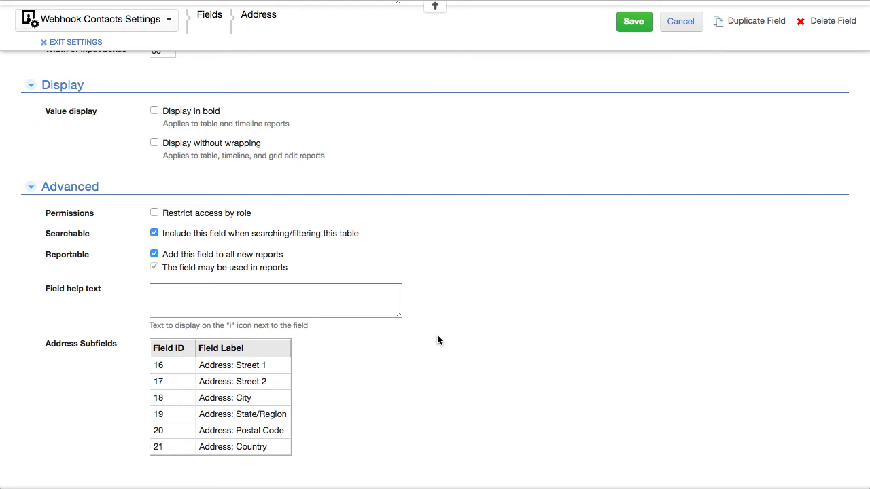
{"action": "left_click", "coordinate": [680, 22]}
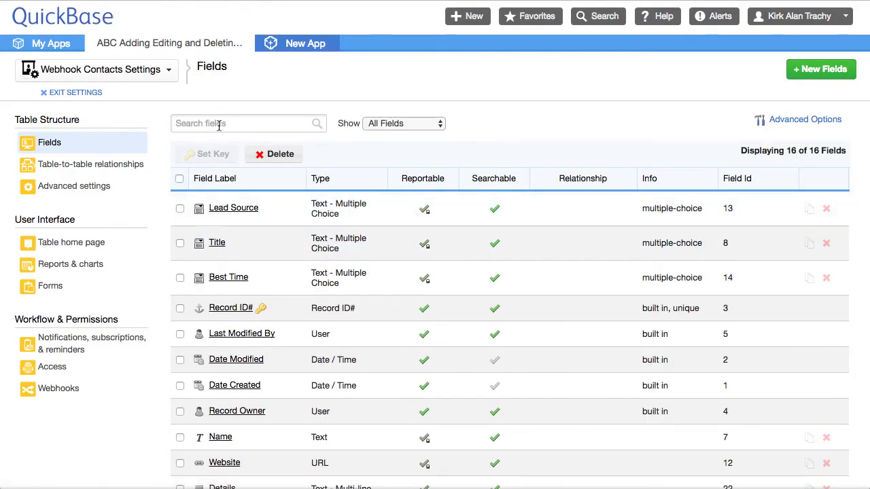
Search the fields for Phone (ID 9), Mobile (ID 10) and Email (ID 11), then clear the search
{"action": "left_click", "coordinate": [219, 124]}
{"action": "type", "text": "ph"}
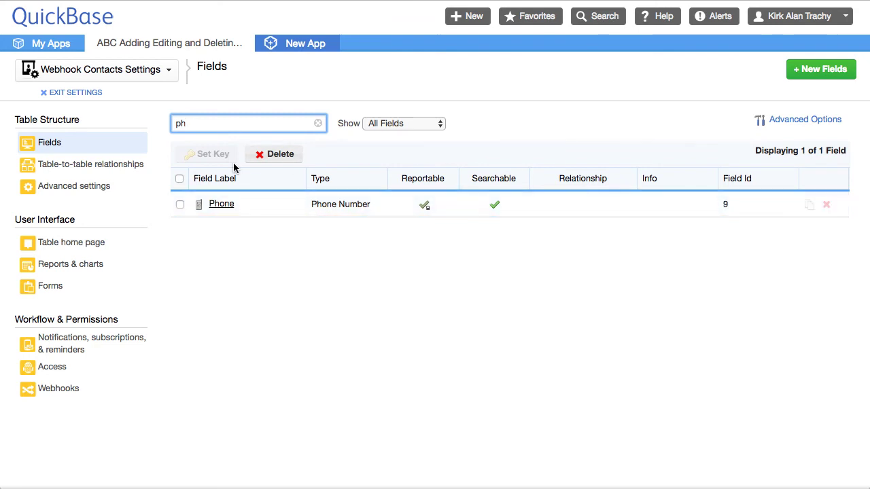
{"action": "key", "text": "BackSpace"}
{"action": "key", "text": "BackSpace"}
{"action": "type", "text": "mob"}
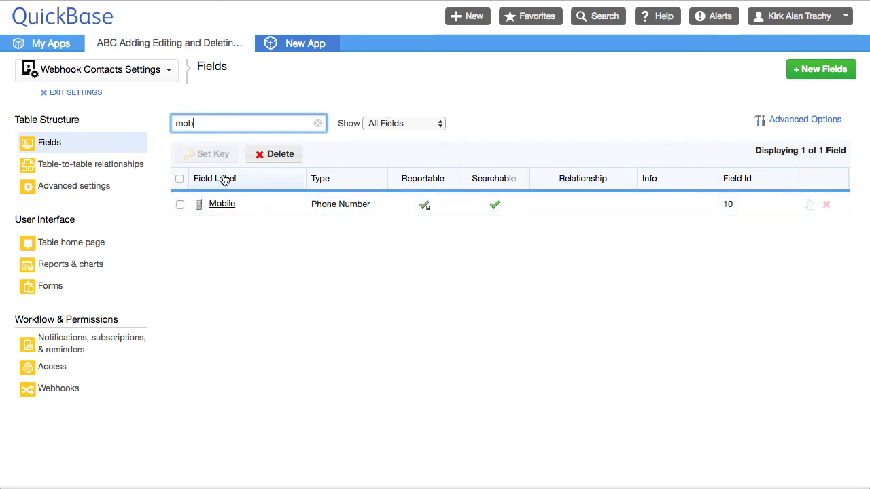
{"action": "left_click_drag", "start_coordinate": [215, 123], "coordinate": [131, 122]}
{"action": "type", "text": "email"}
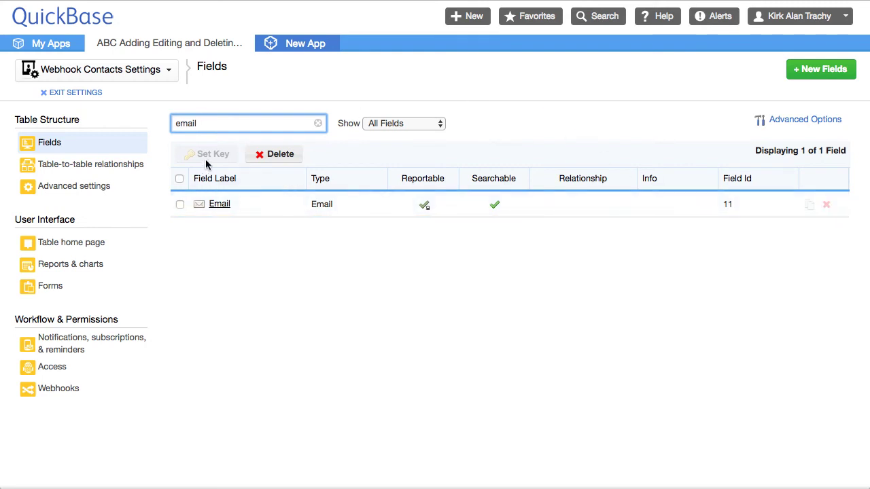
{"action": "left_click", "coordinate": [319, 124]}
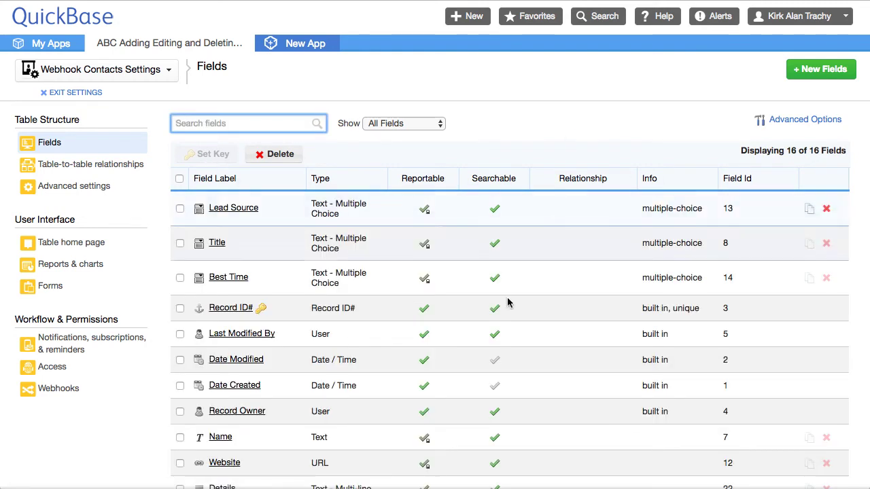
Toggle the Field Id column off and back on in the fields list's column options
{"action": "scroll", "coordinate": [421, 365], "scroll_direction": "down", "scroll_amount": 3}
{"action": "scroll", "coordinate": [421, 367], "scroll_direction": "down", "scroll_amount": 2}
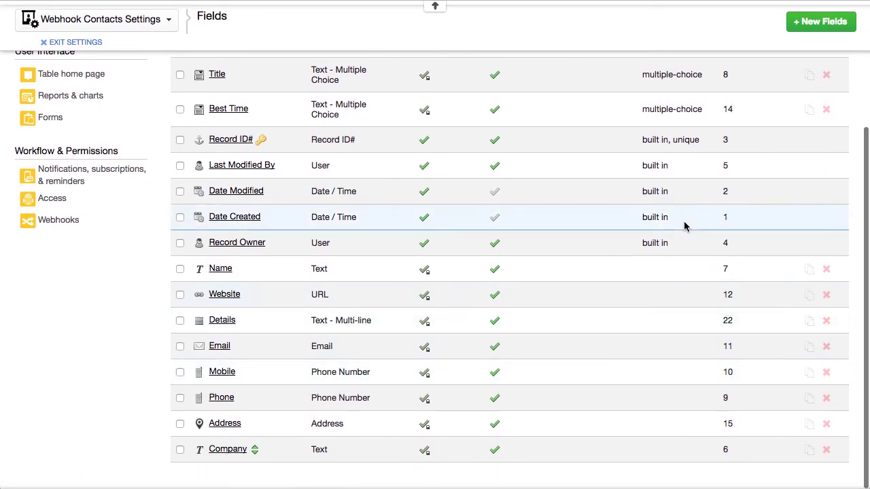
{"action": "scroll", "coordinate": [684, 225], "scroll_direction": "up", "scroll_amount": 5}
{"action": "left_click", "coordinate": [805, 121]}
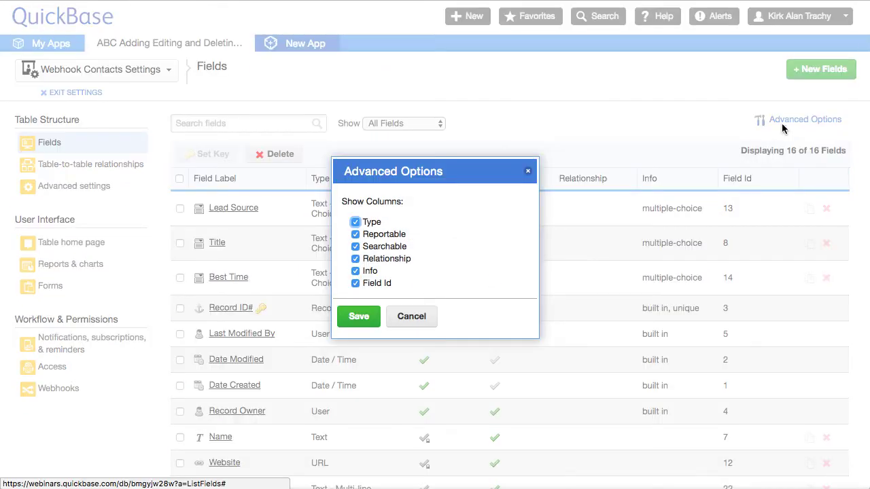
{"action": "left_click", "coordinate": [356, 283]}
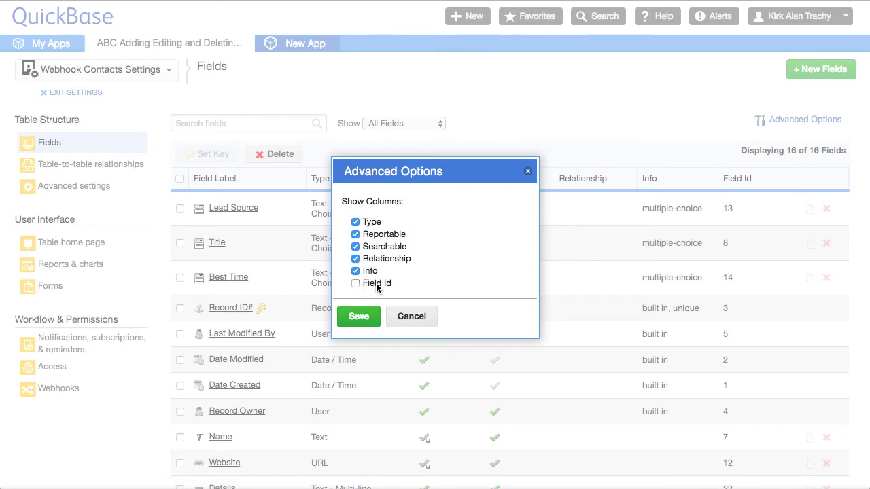
{"action": "left_click", "coordinate": [356, 284]}
{"action": "left_click", "coordinate": [400, 319]}
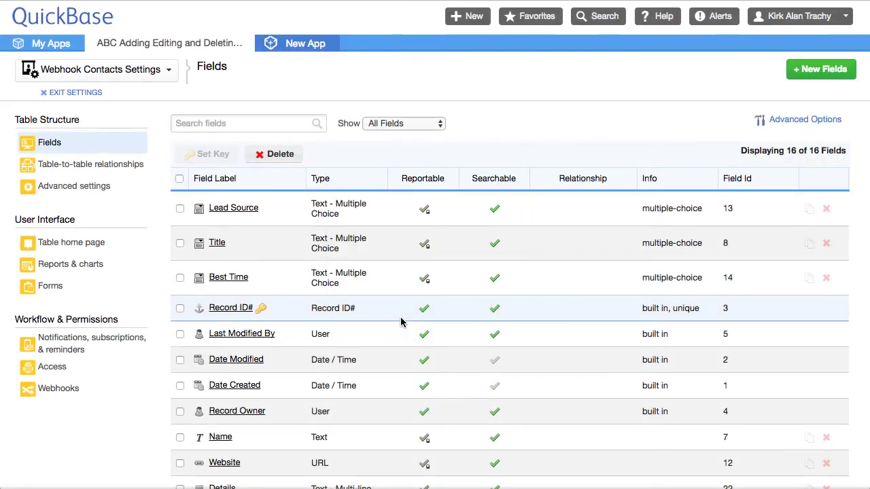
Leave the table settings and bring up the Contacts table's Webhooks (1) list
{"action": "left_click", "coordinate": [75, 94]}
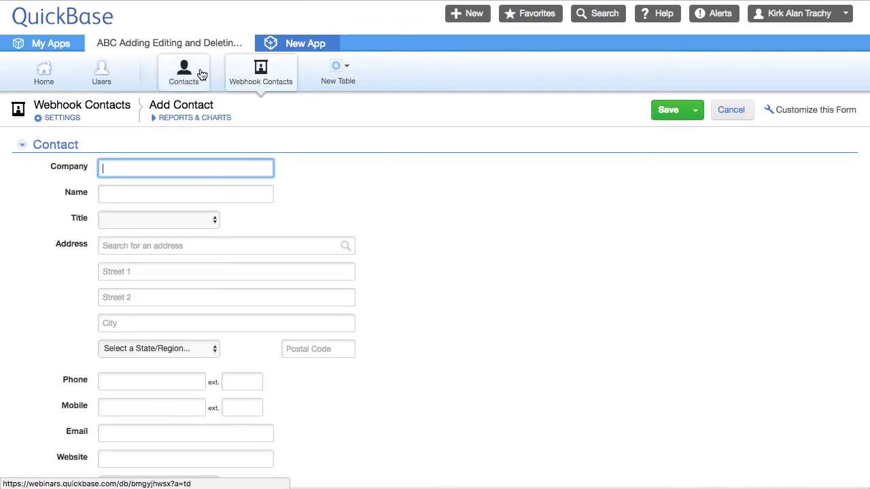
{"action": "left_click", "coordinate": [199, 72]}
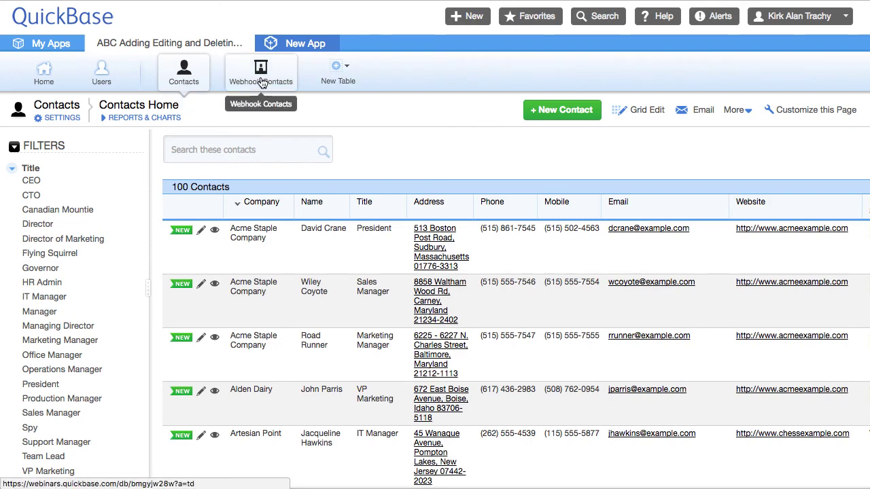
{"action": "left_click", "coordinate": [56, 121]}
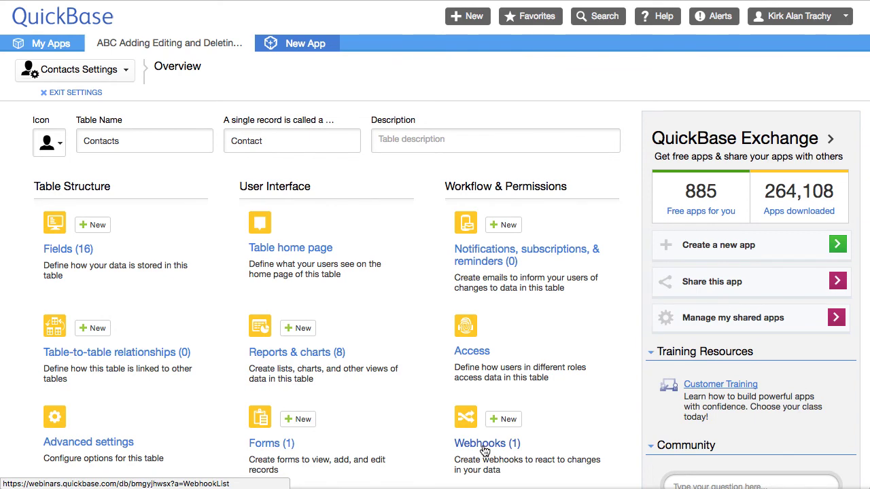
{"action": "left_click", "coordinate": [478, 443]}
In the Add Contact body, set the first fid to 6 with the [Company] marker
{"action": "left_click", "coordinate": [227, 253]}
{"action": "scroll", "coordinate": [260, 291], "scroll_direction": "down", "scroll_amount": 5}
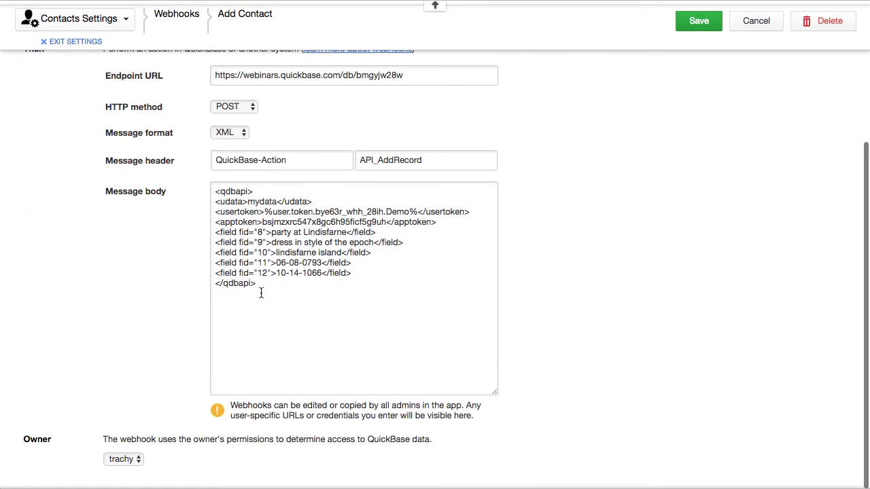
{"action": "left_click", "coordinate": [260, 232]}
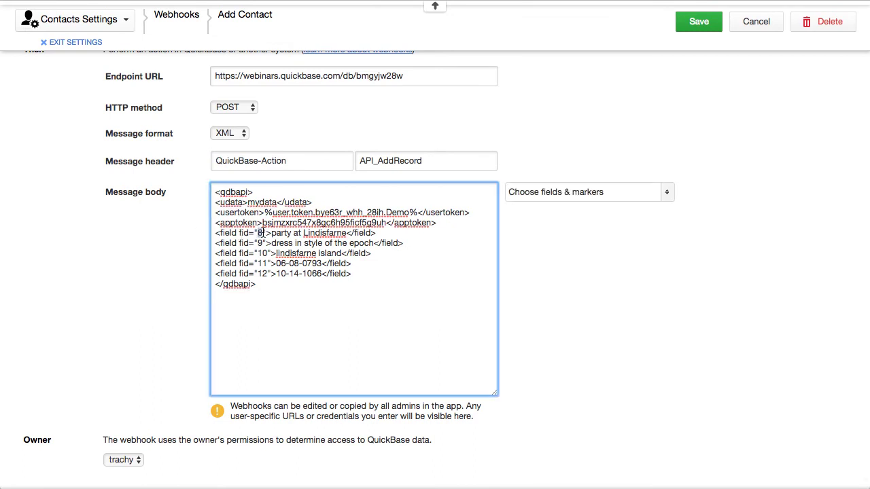
{"action": "type", "text": "6"}
{"action": "left_click_drag", "start_coordinate": [272, 233], "coordinate": [348, 233]}
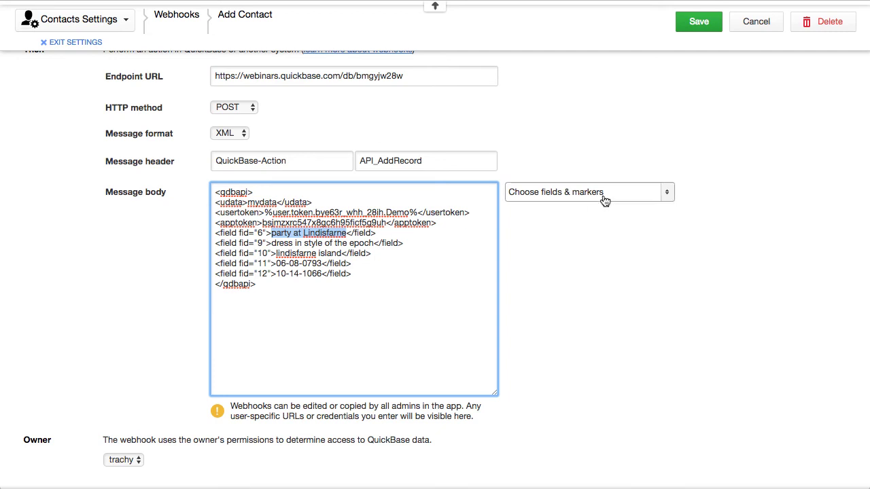
{"action": "left_click", "coordinate": [633, 197]}
{"action": "scroll", "coordinate": [597, 292], "scroll_direction": "down", "scroll_amount": 5}
{"action": "scroll", "coordinate": [573, 310], "scroll_direction": "down", "scroll_amount": 6}
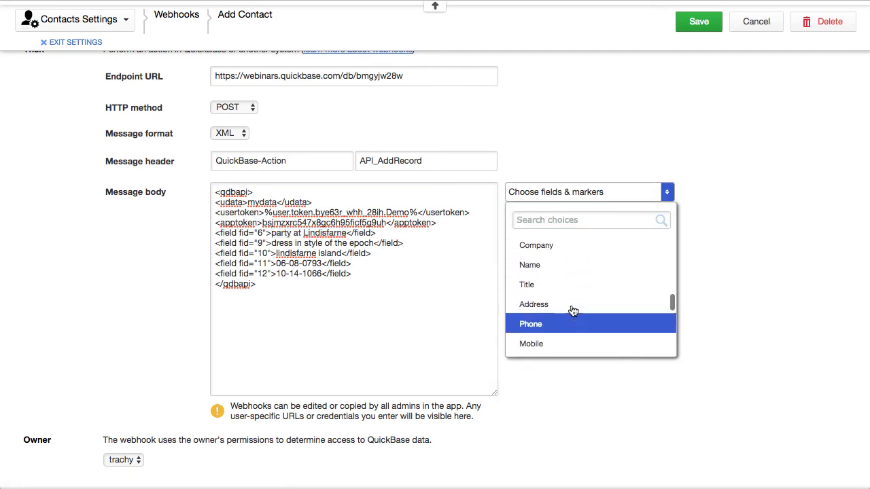
{"action": "scroll", "coordinate": [573, 310], "scroll_direction": "up", "scroll_amount": 3}
{"action": "left_click", "coordinate": [548, 268]}
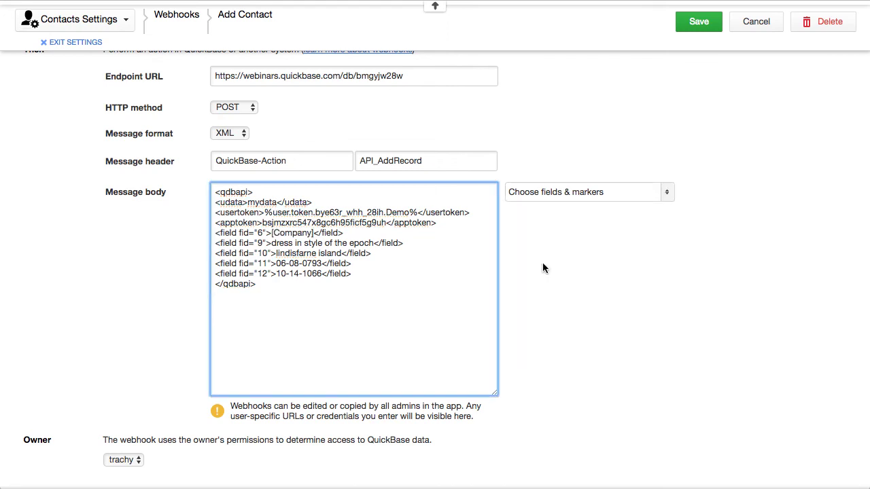
Change the second line's fid to 7 and replace its sample text with [Name]
{"action": "double_click", "coordinate": [261, 243]}
{"action": "type", "text": "7"}
{"action": "left_click_drag", "start_coordinate": [272, 243], "coordinate": [375, 243]}
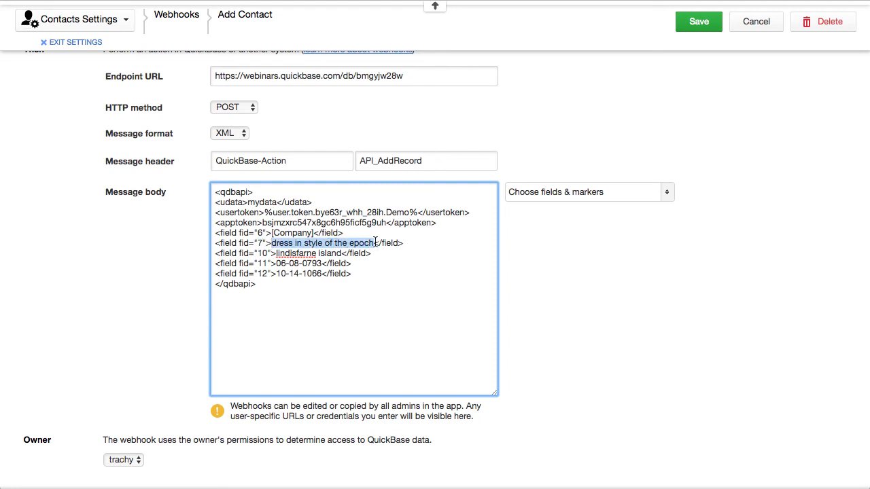
{"action": "left_click", "coordinate": [550, 194]}
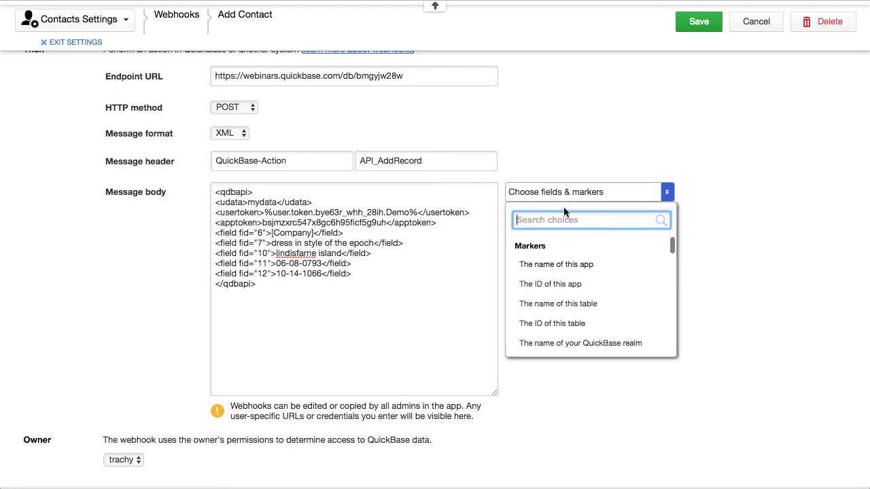
{"action": "scroll", "coordinate": [561, 295], "scroll_direction": "down", "scroll_amount": 10}
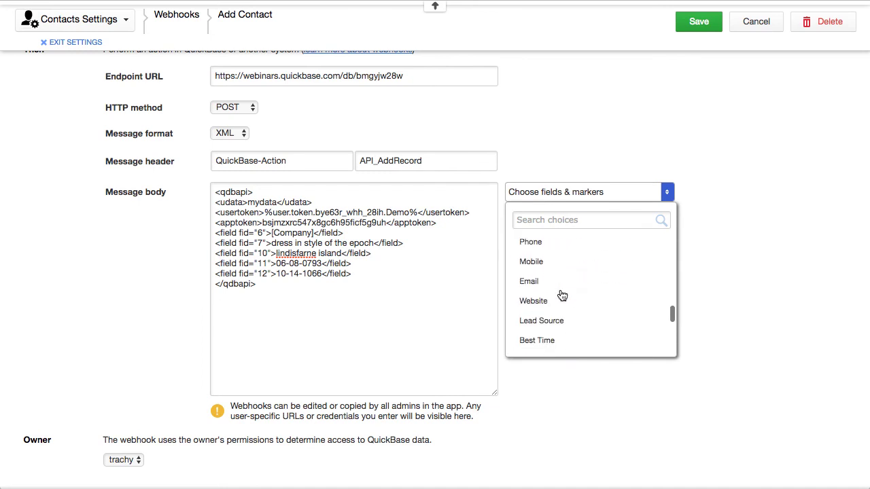
{"action": "scroll", "coordinate": [561, 296], "scroll_direction": "up", "scroll_amount": 3}
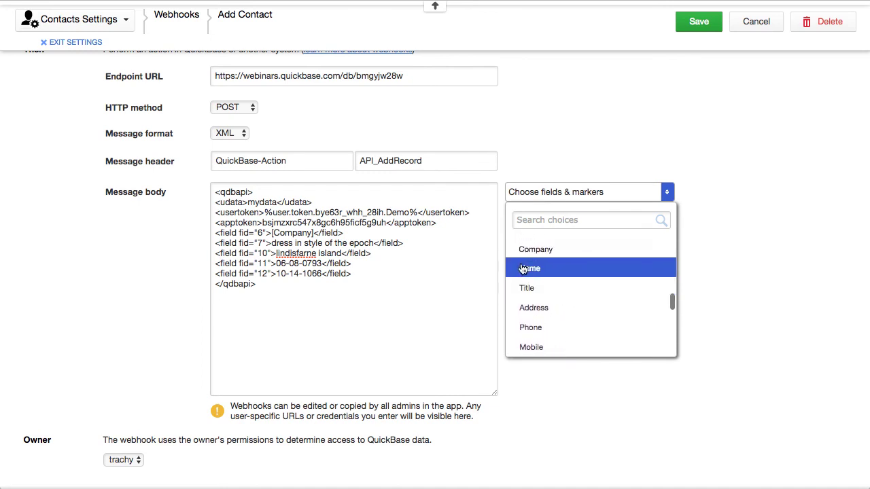
{"action": "left_click", "coordinate": [522, 269]}
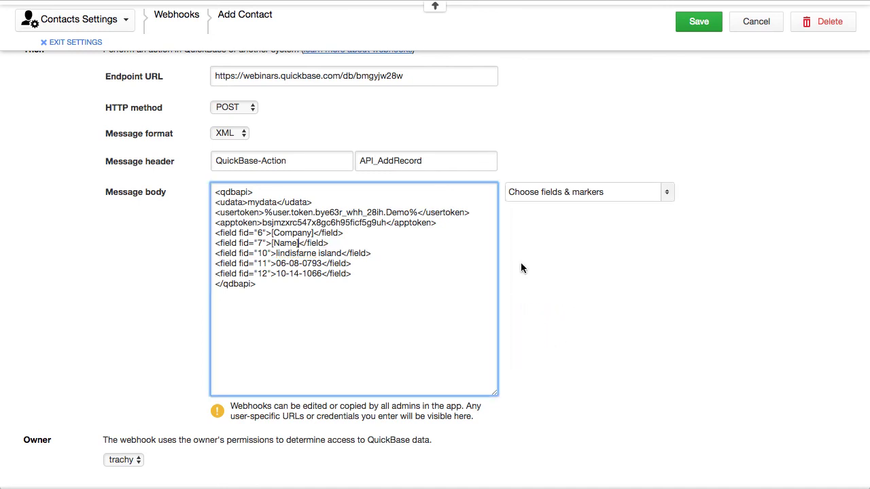
Replace the third line's field id 10 with the [Title] marker
{"action": "double_click", "coordinate": [261, 253]}
{"action": "left_click", "coordinate": [619, 194]}
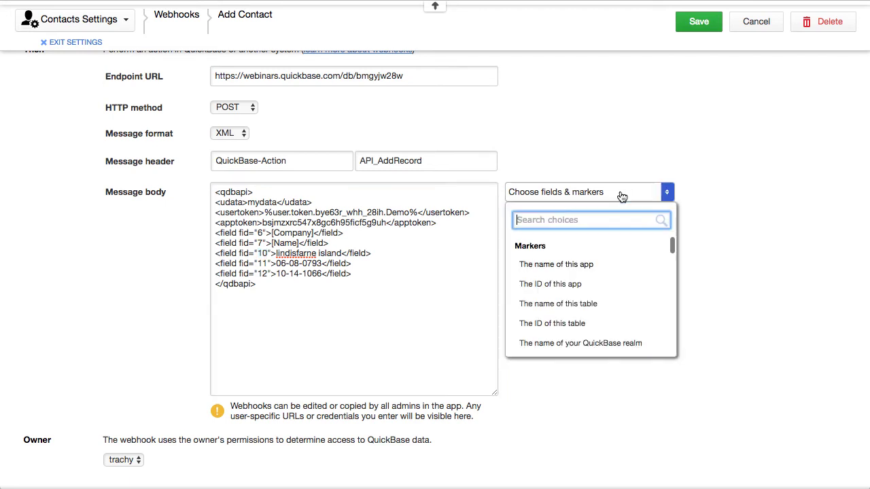
{"action": "scroll", "coordinate": [598, 280], "scroll_direction": "down", "scroll_amount": 3}
{"action": "scroll", "coordinate": [600, 280], "scroll_direction": "down", "scroll_amount": 10}
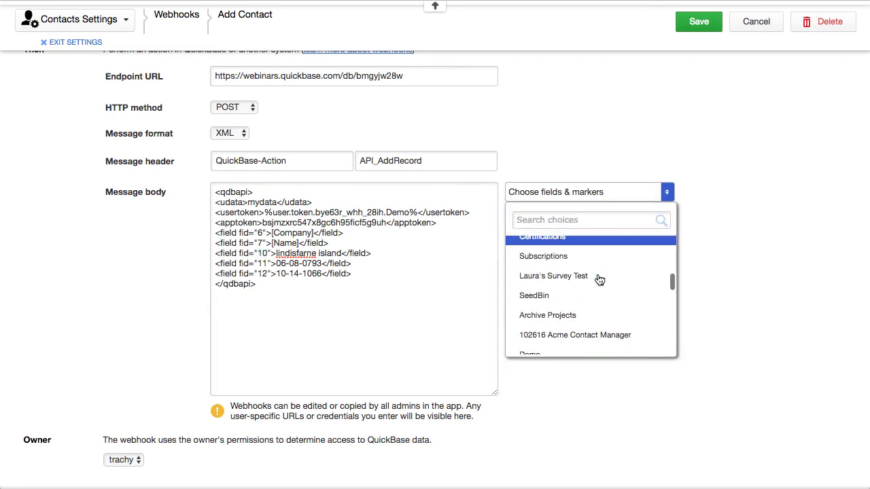
{"action": "scroll", "coordinate": [601, 281], "scroll_direction": "down", "scroll_amount": 1}
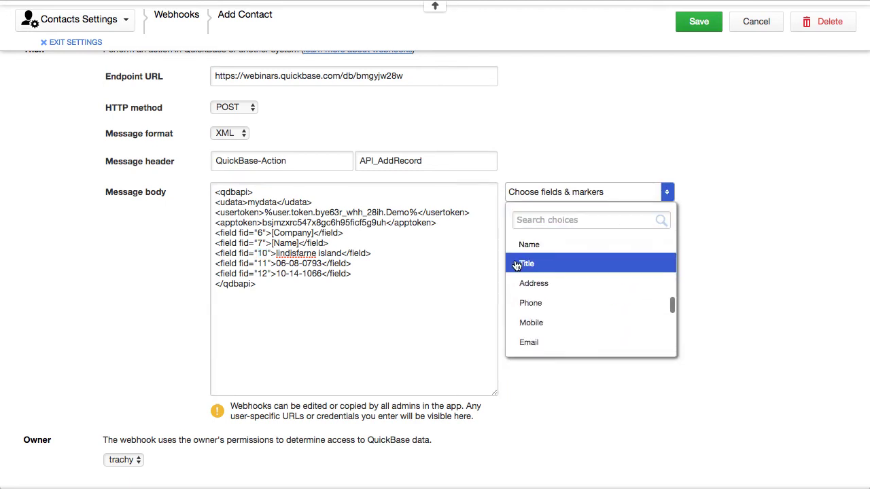
{"action": "left_click", "coordinate": [582, 266]}
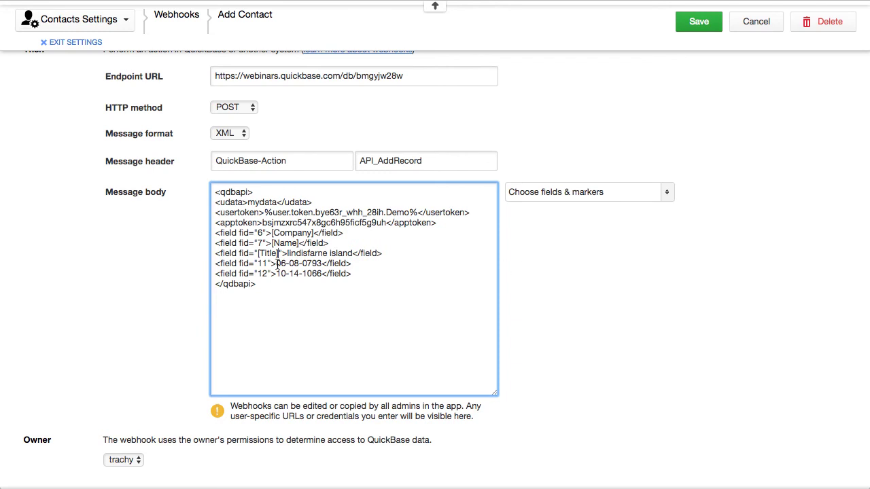
Correct the field ids: third line back to 9 and the Name line to 7
{"action": "type", "text": "9"}
{"action": "left_click_drag", "start_coordinate": [279, 254], "coordinate": [259, 253]}
{"action": "type", "text": "9"}
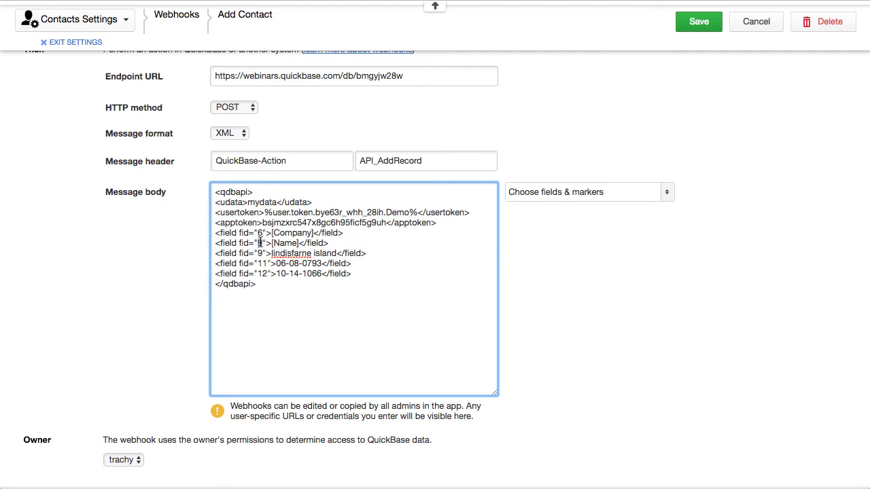
{"action": "double_click", "coordinate": [259, 242]}
{"action": "type", "text": "7"}
Replace the 'lindisfarne island' sample value with the Title marker and save the webhook
{"action": "left_click_drag", "start_coordinate": [271, 254], "coordinate": [349, 254]}
{"action": "left_click", "coordinate": [595, 192]}
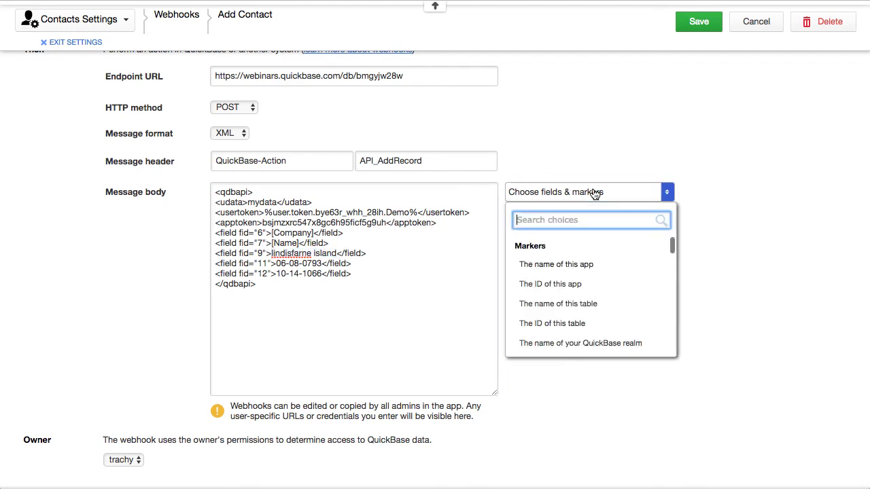
{"action": "scroll", "coordinate": [577, 338], "scroll_direction": "down", "scroll_amount": 5}
{"action": "scroll", "coordinate": [578, 339], "scroll_direction": "down", "scroll_amount": 2}
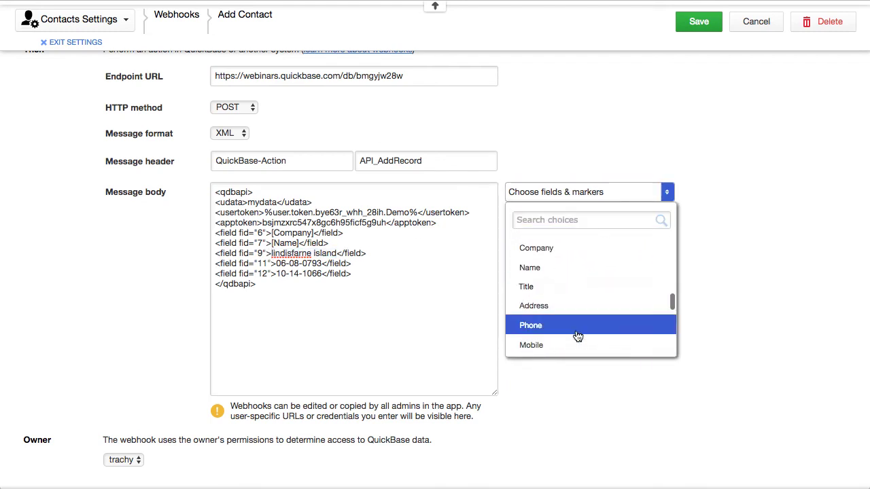
{"action": "left_click", "coordinate": [569, 282]}
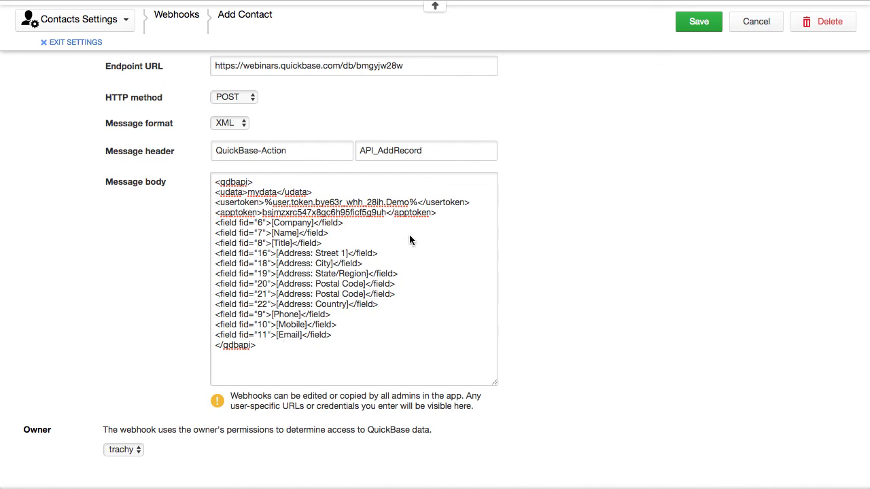
{"action": "left_click", "coordinate": [697, 30]}
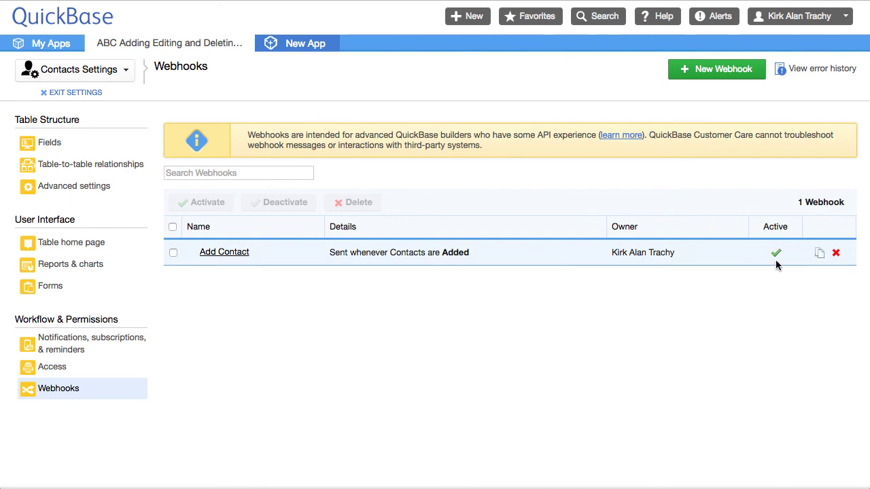
Start a new contact for ABC XYZ Company with the contact's name and title President
{"action": "left_click", "coordinate": [60, 93]}
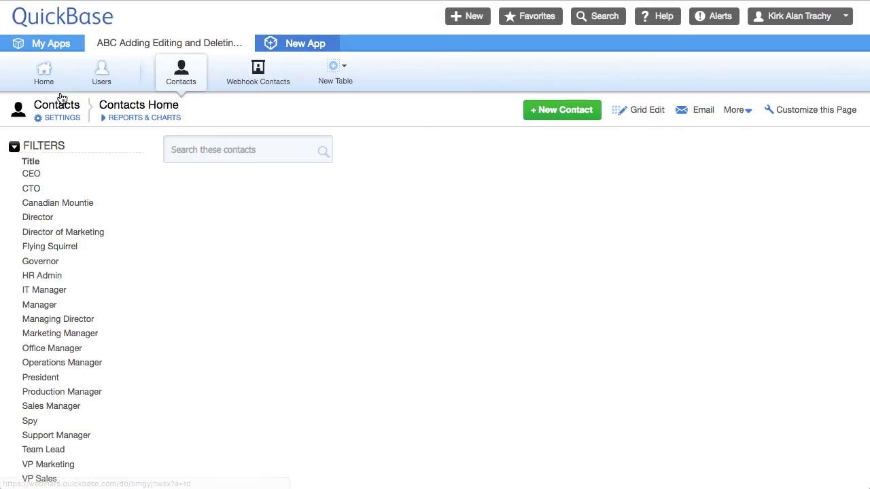
{"action": "left_click", "coordinate": [189, 76]}
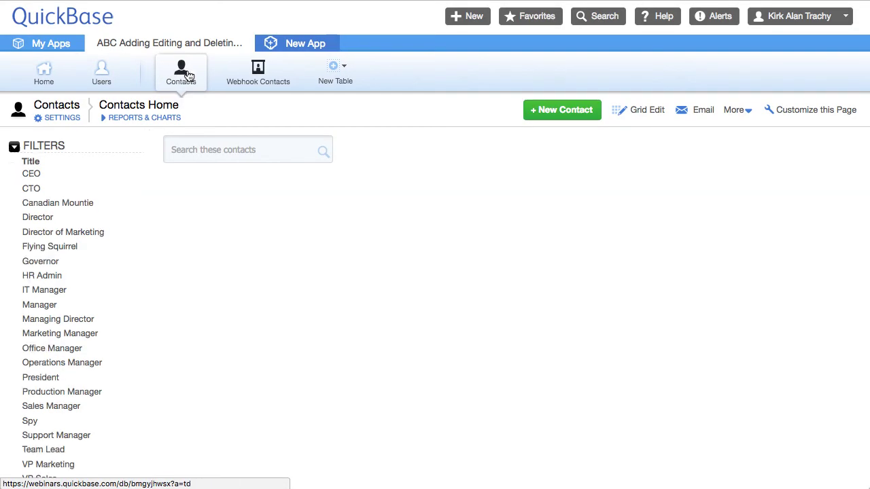
{"action": "left_click", "coordinate": [564, 113]}
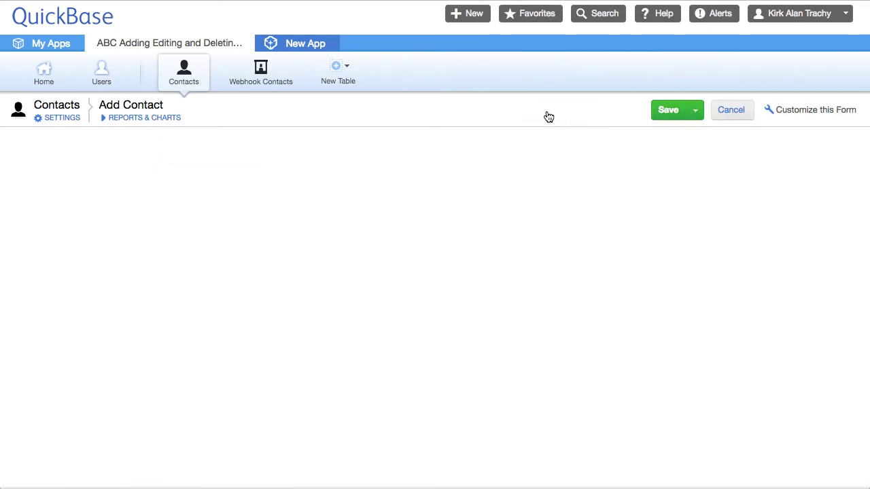
{"action": "left_click", "coordinate": [136, 166]}
{"action": "type", "text": "ABC"}
{"action": "type", "text": "XYZ"}
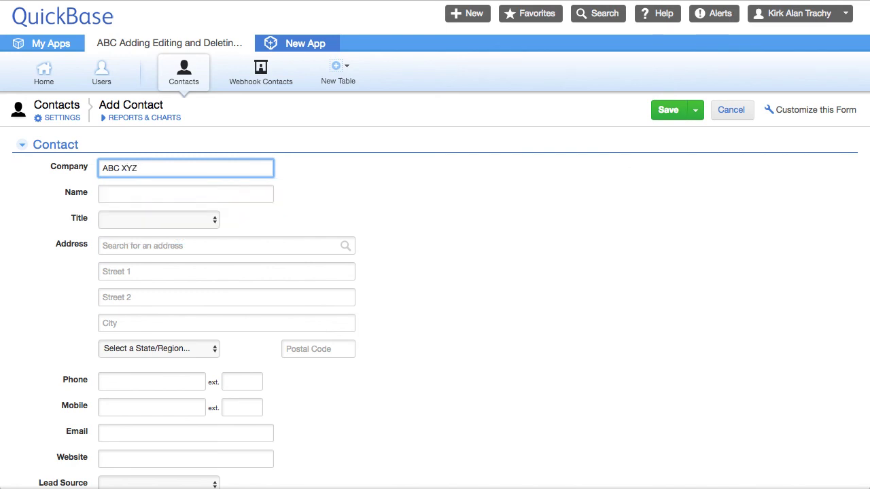
{"action": "type", "text": " Company"}
{"action": "key", "text": "Tab"}
{"action": "type", "text": "Tom Terrific"}
{"action": "key", "text": "Tab"}
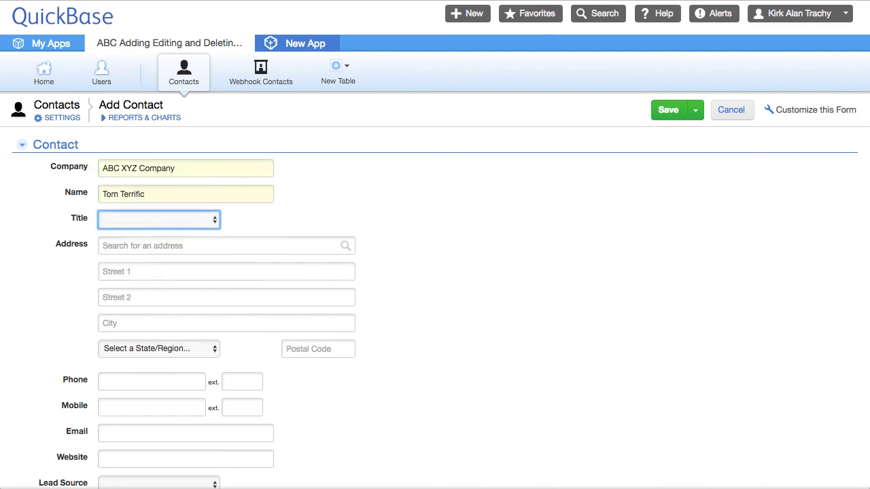
{"action": "key", "text": "p"}
{"action": "key", "text": "Tab"}
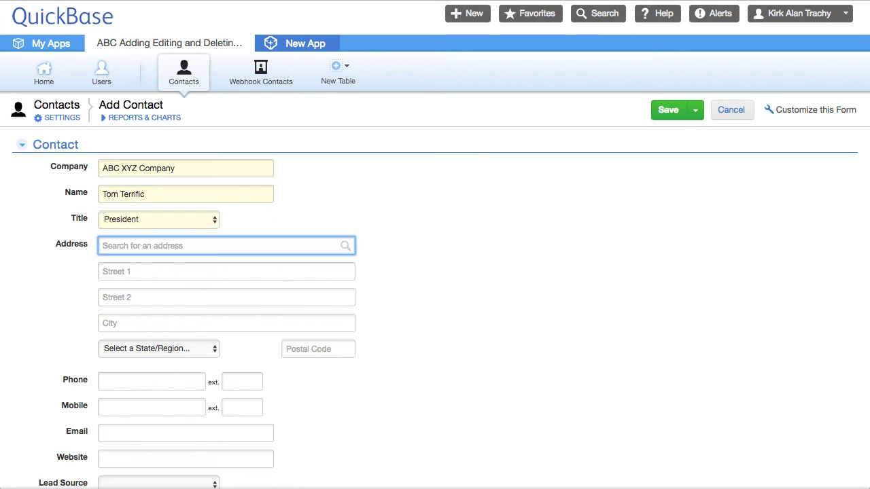
Pick the suggested Boston address, enter the contact's phone, mobile and e-mail, and save
{"action": "type", "text": "1200"}
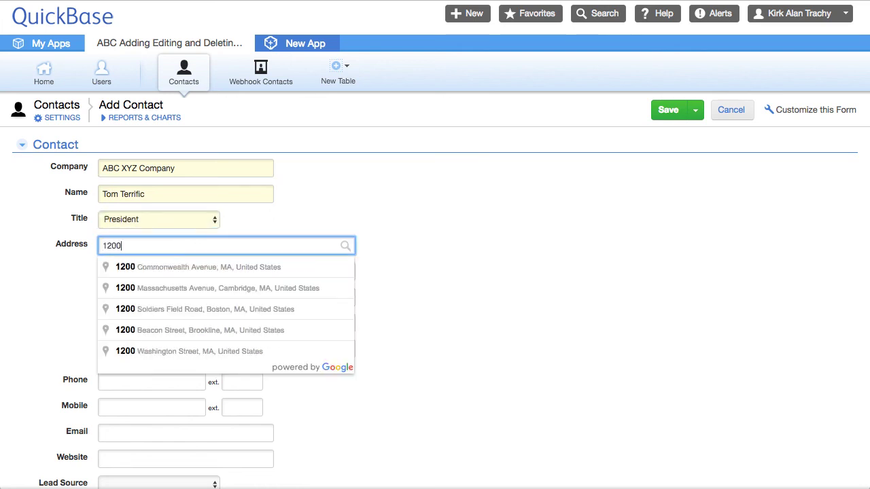
{"action": "left_click", "coordinate": [183, 266]}
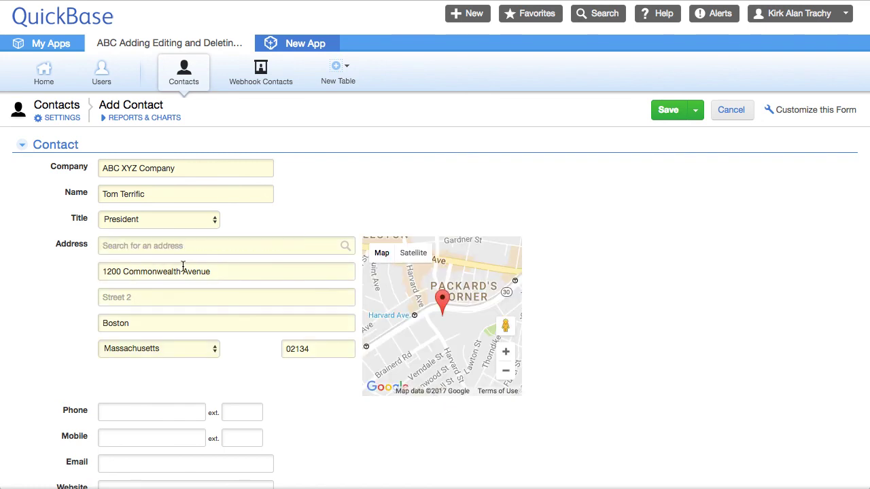
{"action": "scroll", "coordinate": [183, 390], "scroll_direction": "down", "scroll_amount": 4}
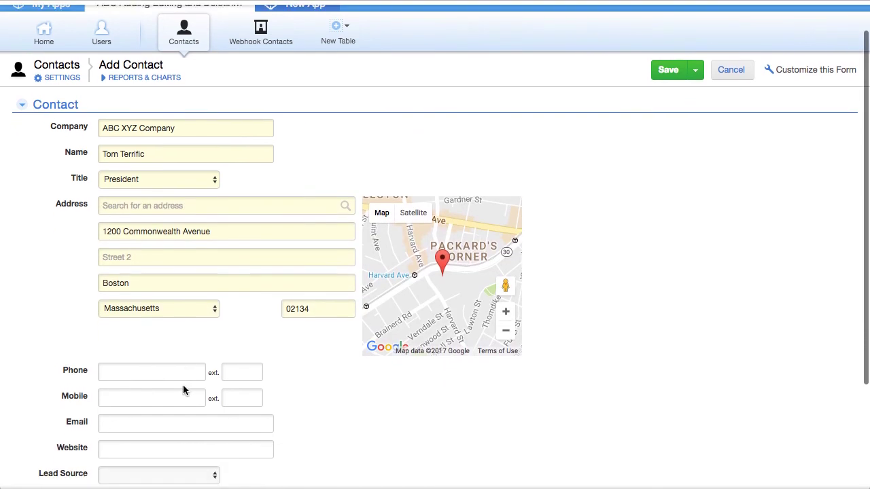
{"action": "scroll", "coordinate": [183, 388], "scroll_direction": "down", "scroll_amount": 1}
{"action": "left_click", "coordinate": [139, 231]}
{"action": "type", "text": "61755"}
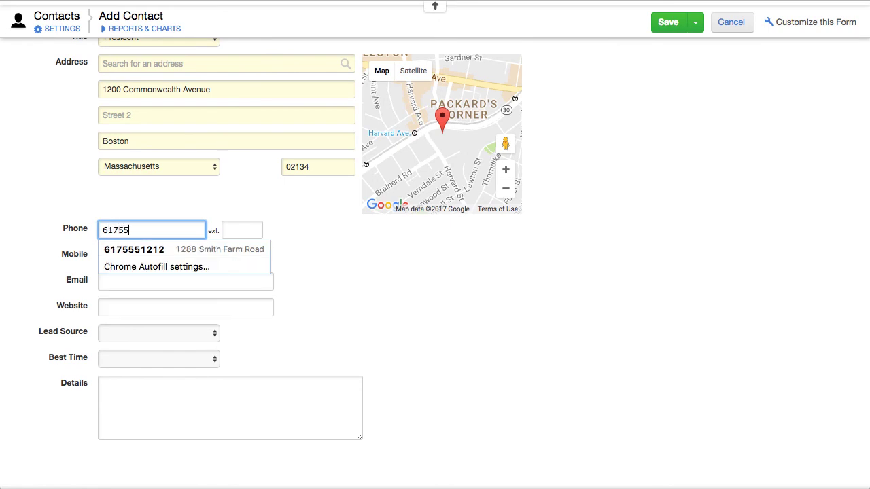
{"action": "type", "text": "51212"}
{"action": "key", "text": "Tab"}
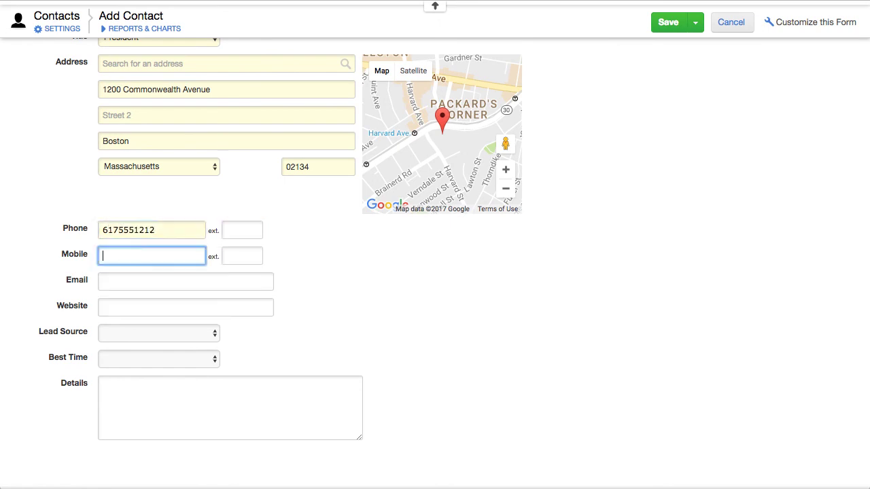
{"action": "type", "text": "617"}
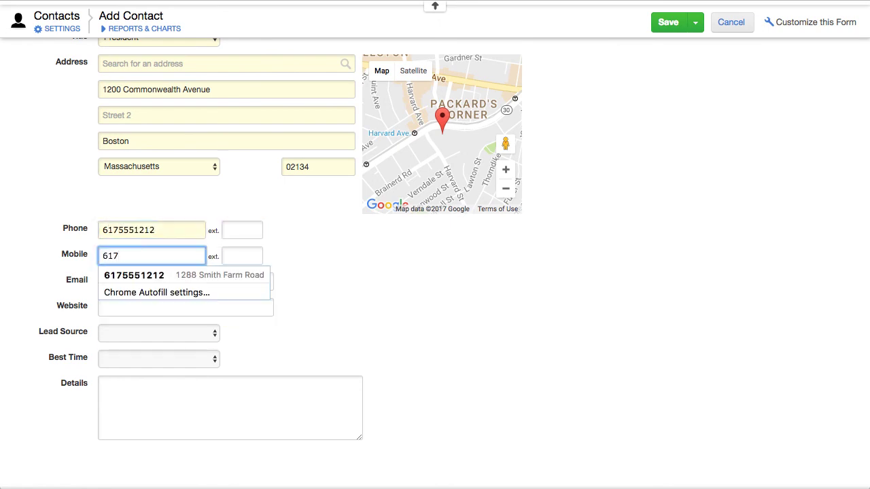
{"action": "type", "text": "5551313"}
{"action": "key", "text": "Tab"}
{"action": "key", "text": "Tab"}
{"action": "type", "text": "tt"}
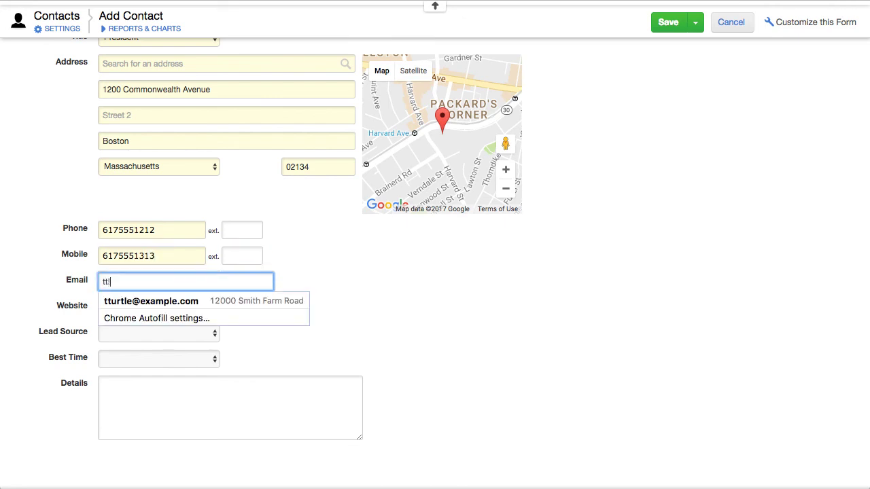
{"action": "type", "text": "@ex"}
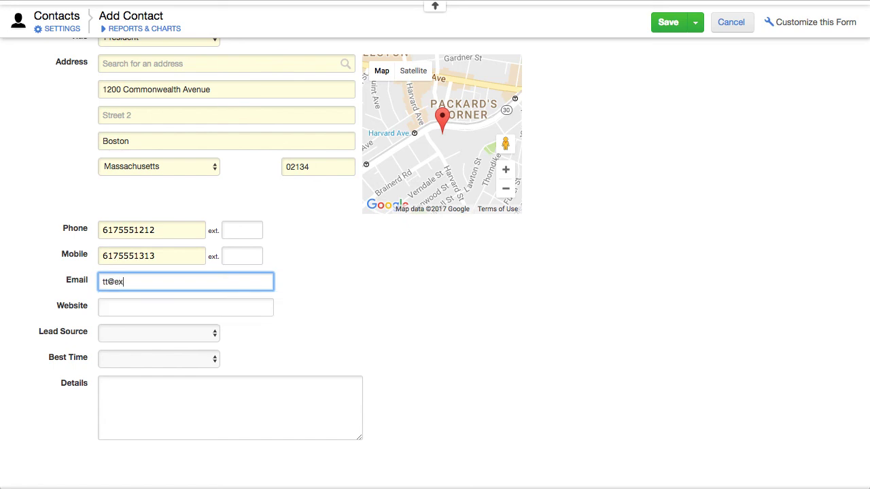
{"action": "type", "text": "ample.com"}
{"action": "key", "text": "Tab"}
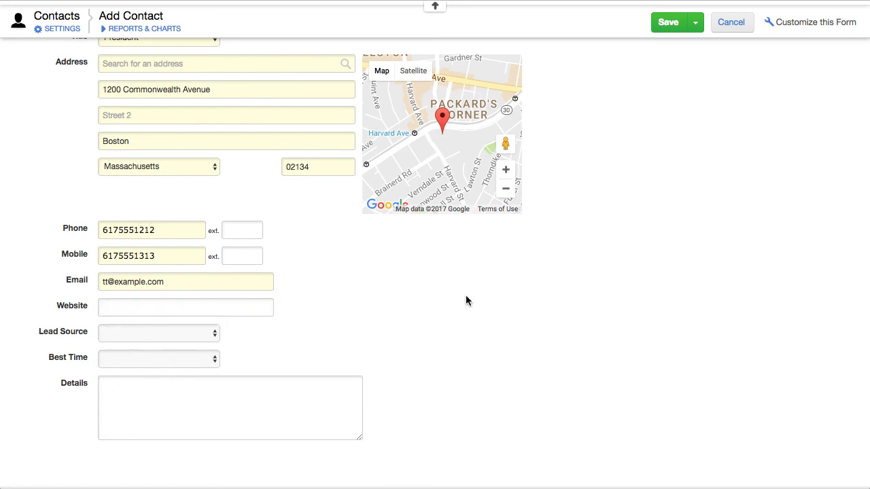
{"action": "left_click", "coordinate": [664, 22]}
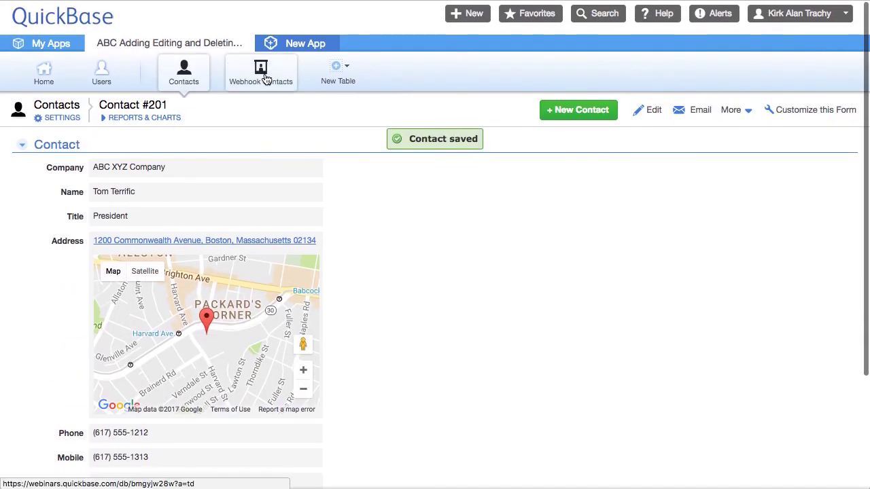
View the webhook-created ABC XYZ Company record in Webhook Contacts, then return to Contacts
{"action": "left_click", "coordinate": [267, 83]}
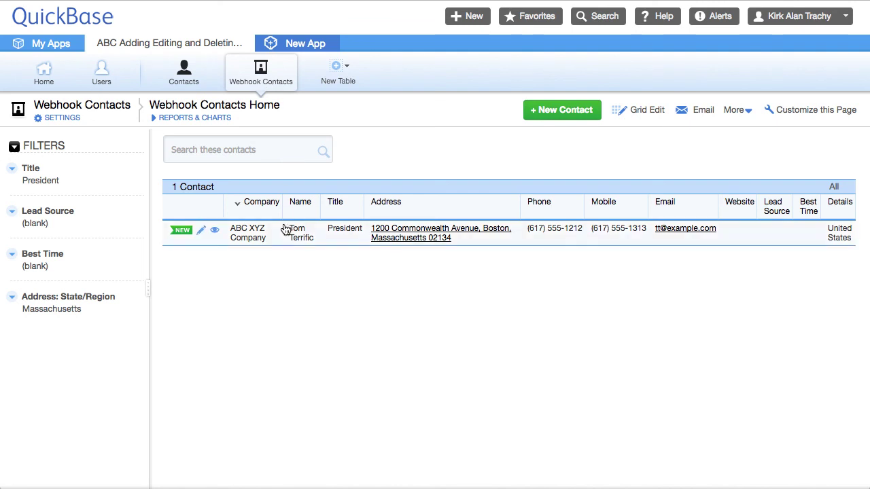
{"action": "left_click", "coordinate": [215, 233]}
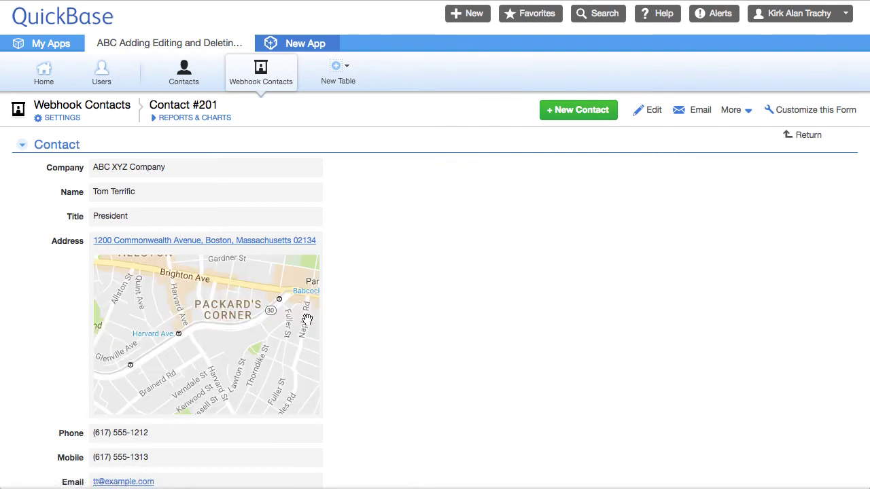
{"action": "scroll", "coordinate": [307, 320], "scroll_direction": "down", "scroll_amount": 2}
{"action": "scroll", "coordinate": [307, 319], "scroll_direction": "down", "scroll_amount": 3}
{"action": "scroll", "coordinate": [307, 320], "scroll_direction": "up", "scroll_amount": 5}
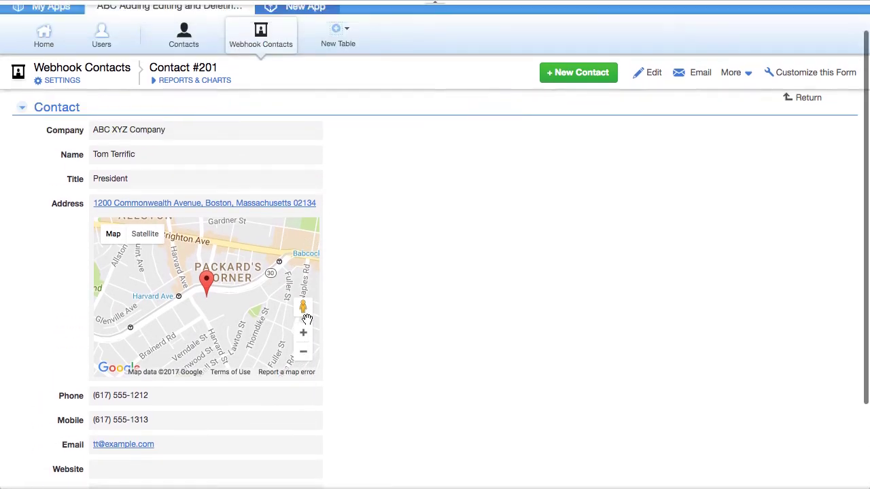
{"action": "scroll", "coordinate": [307, 319], "scroll_direction": "down", "scroll_amount": 3}
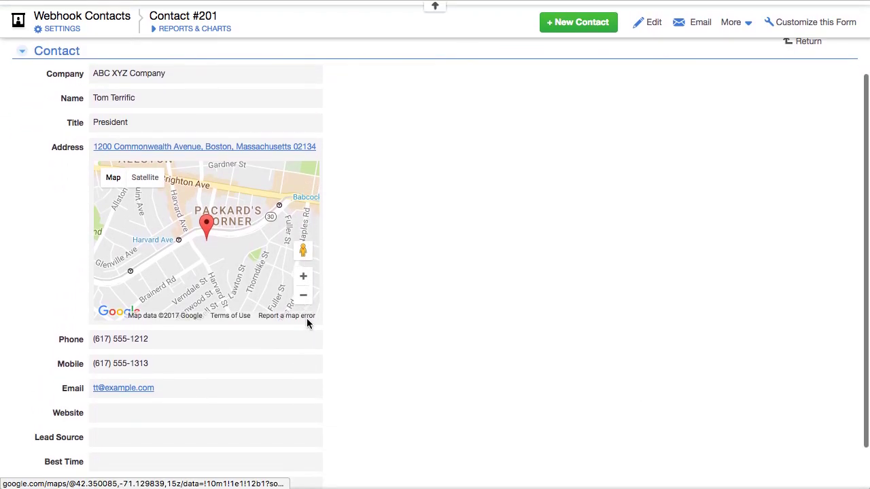
{"action": "scroll", "coordinate": [459, 232], "scroll_direction": "up", "scroll_amount": 3}
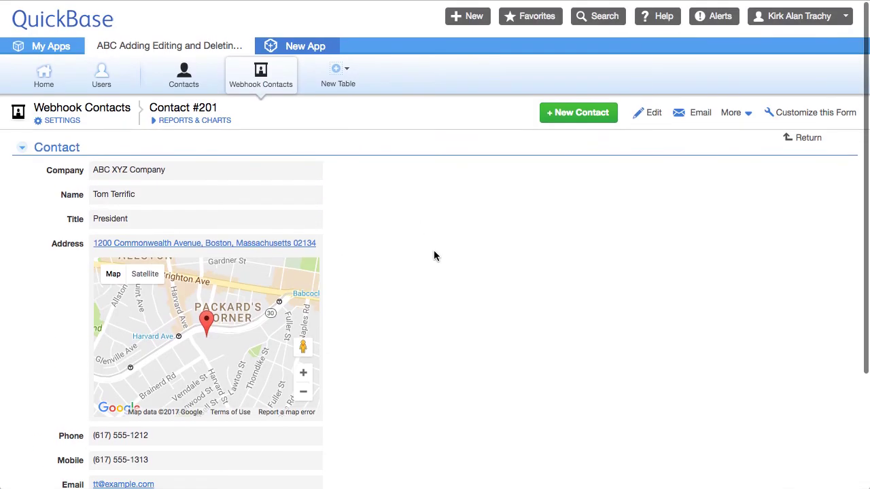
{"action": "left_click", "coordinate": [183, 72]}
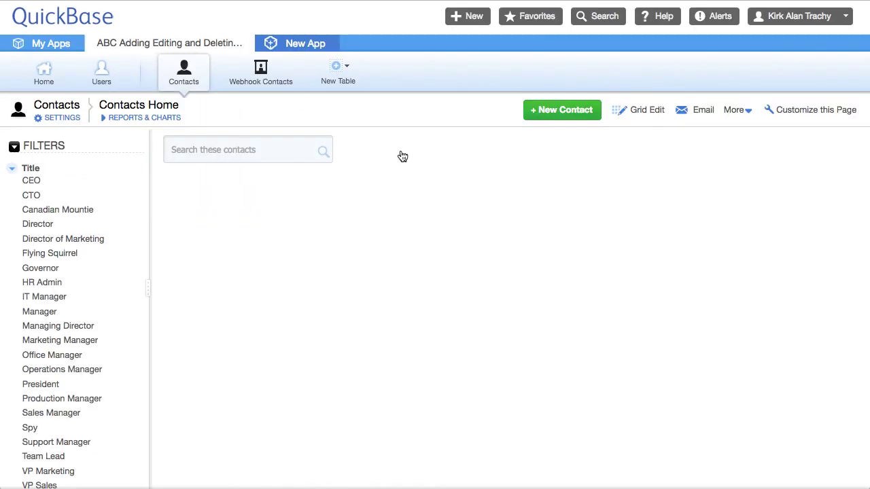
{"action": "left_click", "coordinate": [58, 117]}
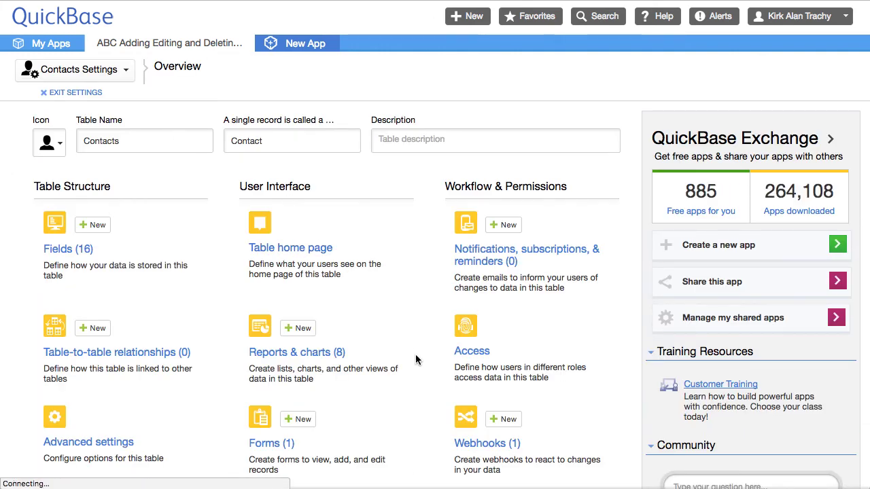
{"action": "scroll", "coordinate": [416, 354], "scroll_direction": "down", "scroll_amount": 5}
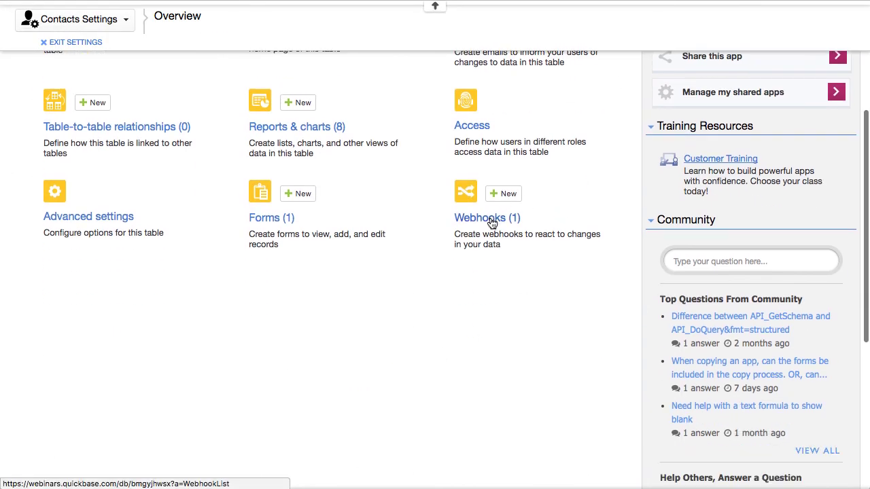
{"action": "left_click", "coordinate": [491, 223]}
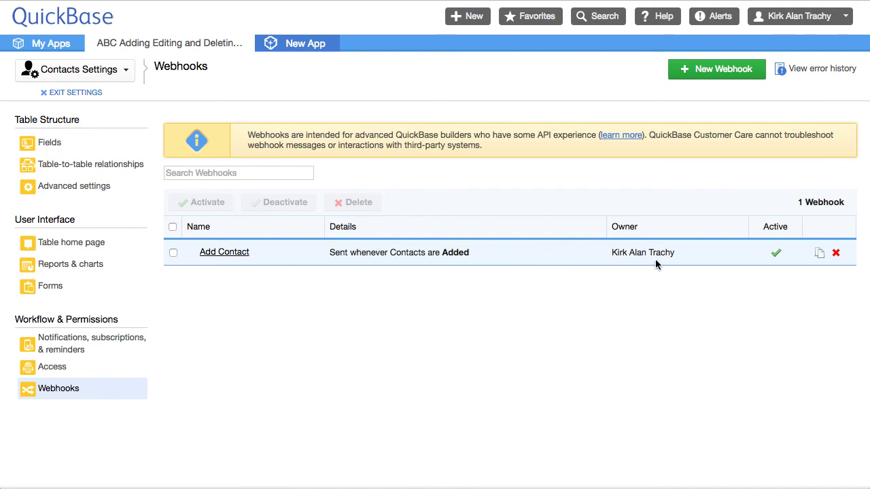
{"action": "left_click", "coordinate": [777, 254]}
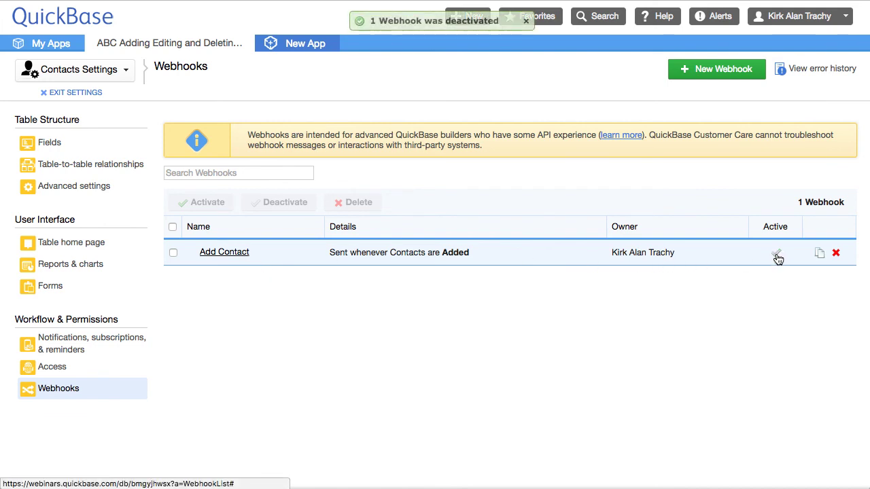
{"action": "left_click", "coordinate": [777, 256]}
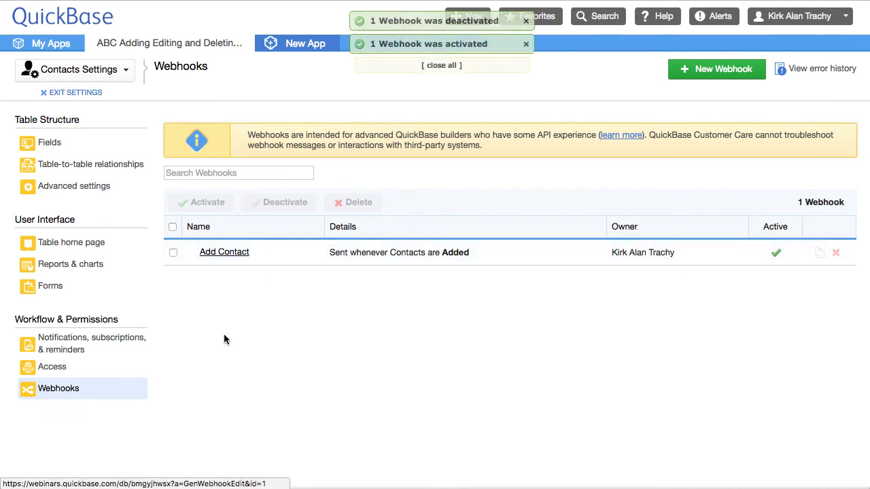
{"action": "left_click", "coordinate": [75, 92]}
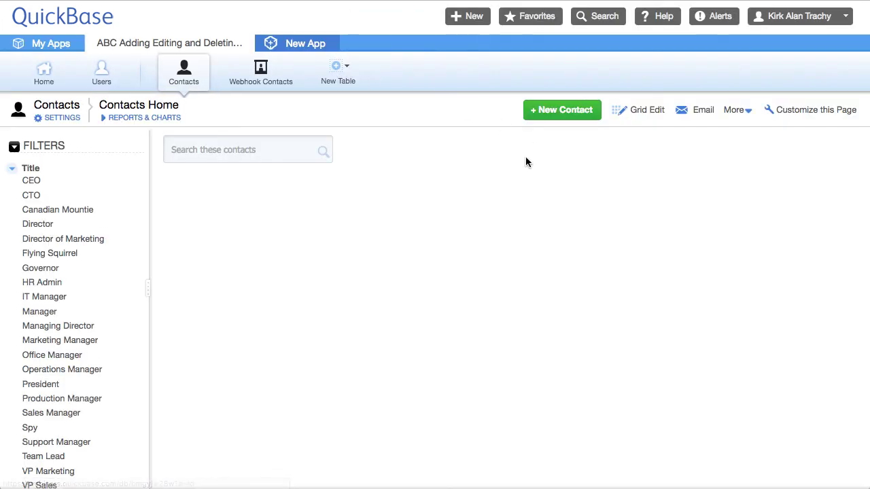